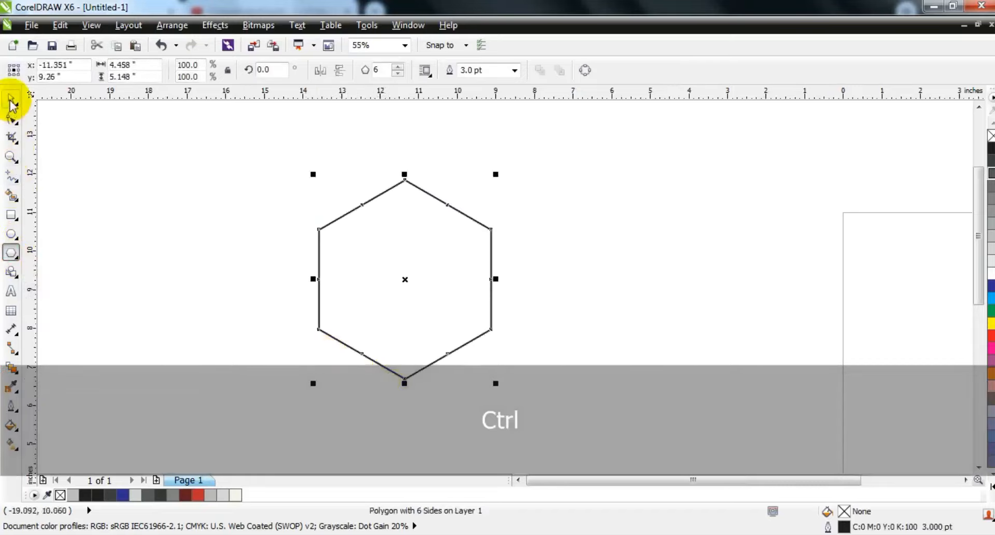
- Rotate the hexagon to 330° so that two of its sides lie horizontal
{"action": "left_click", "coordinate": [12, 103]}
{"action": "left_click_drag", "start_coordinate": [444, 295], "coordinate": [442, 282]}
{"action": "left_click", "coordinate": [447, 211]}
{"action": "left_click_drag", "start_coordinate": [500, 159], "coordinate": [509, 231]}
{"action": "key", "text": "ctrl"}
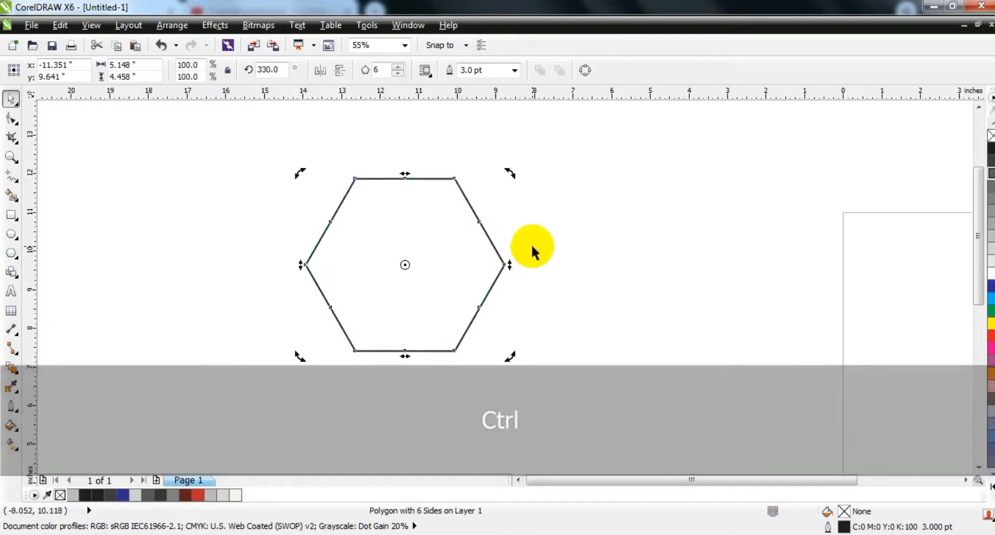
- Fillet the hexagon's corners with a 0.58 in radius
{"action": "left_click", "coordinate": [409, 24]}
{"action": "mouse_move", "coordinate": [440, 152]}
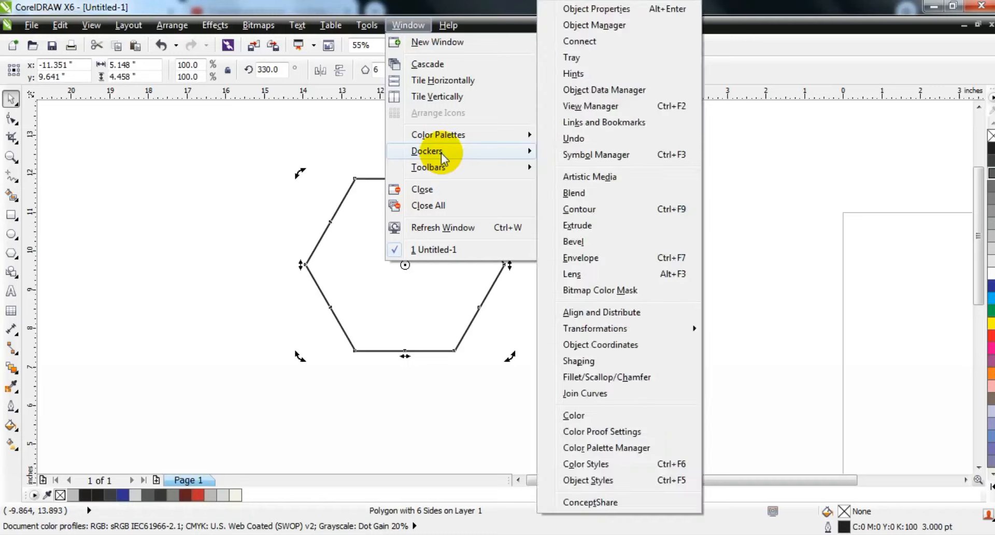
{"action": "left_click", "coordinate": [599, 378]}
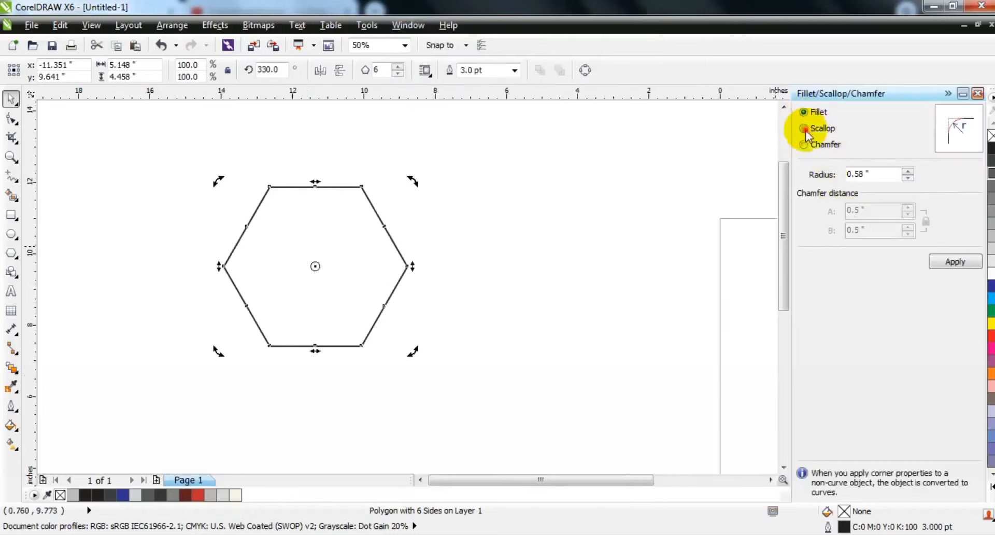
{"action": "left_click", "coordinate": [955, 261]}
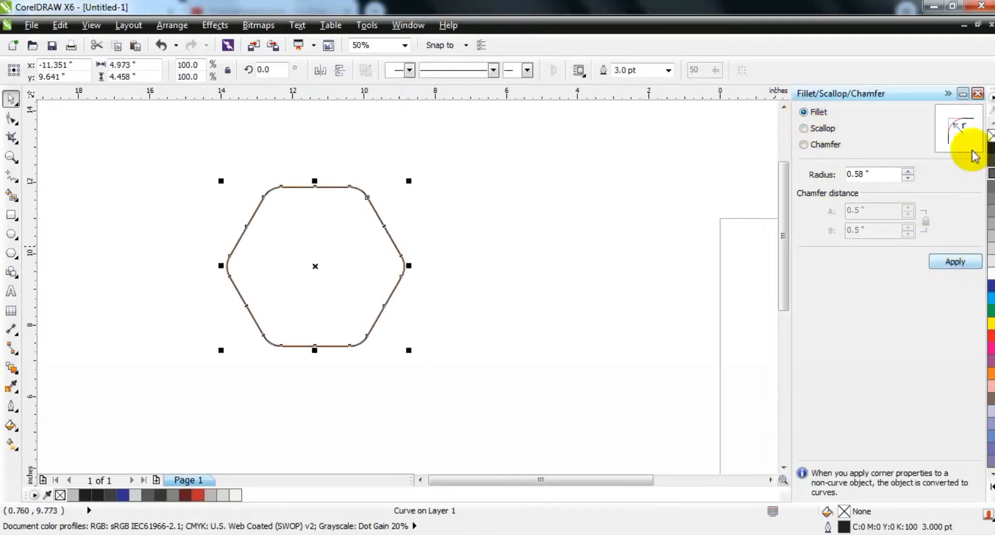
{"action": "left_click", "coordinate": [978, 94]}
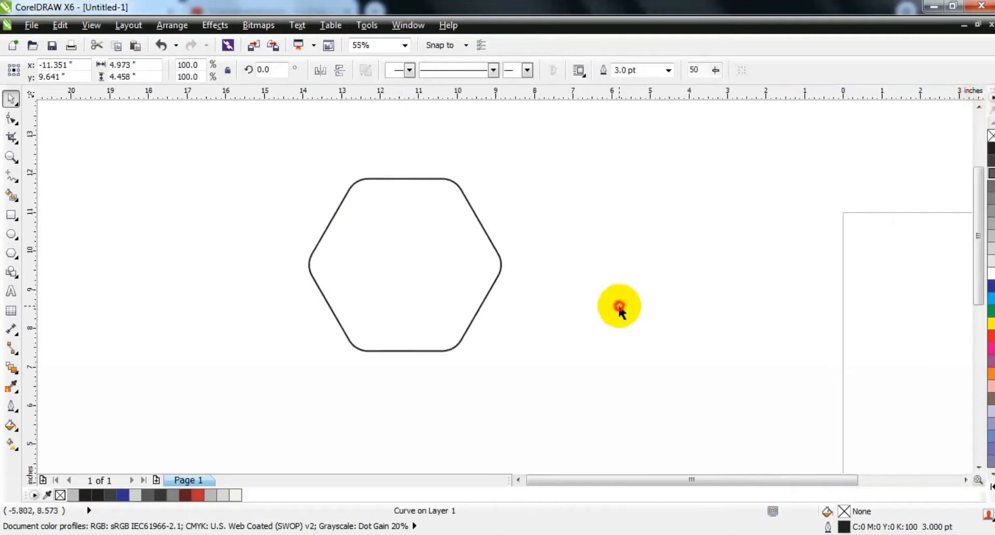
{"action": "left_click", "coordinate": [619, 308]}
- Draw a small polygon about 2 in wide beside the hexagon, reduce it to 3 sides and flip the triangle vertically
{"action": "left_click", "coordinate": [11, 254]}
{"action": "left_click_drag", "start_coordinate": [116, 221], "coordinate": [143, 313]}
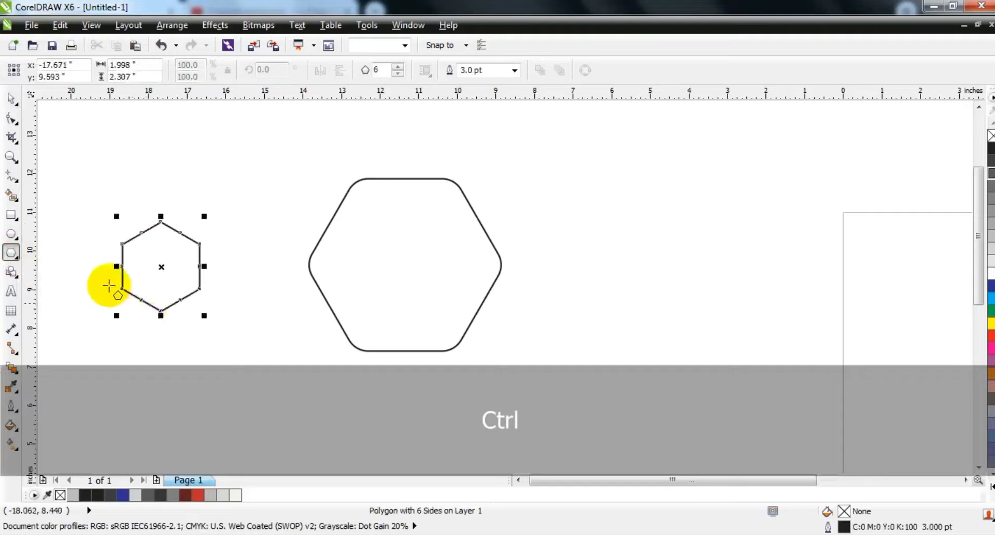
{"action": "left_click", "coordinate": [11, 99]}
{"action": "left_click", "coordinate": [398, 73]}
{"action": "left_click", "coordinate": [397, 74]}
{"action": "left_click", "coordinate": [398, 74]}
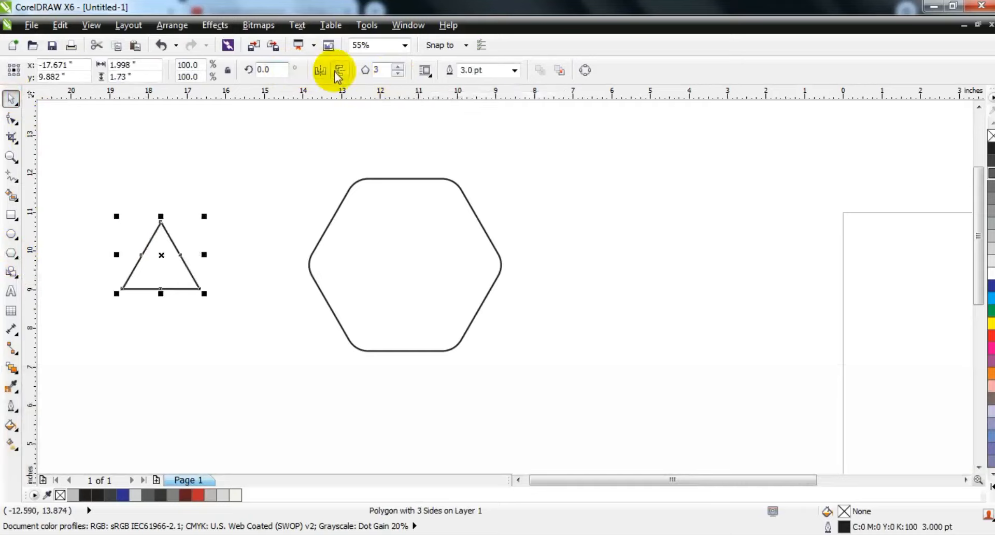
- Align the triangle's centre with the hexagon's centre, both horizontally and vertically
{"action": "left_click", "coordinate": [386, 179], "text": "shift"}
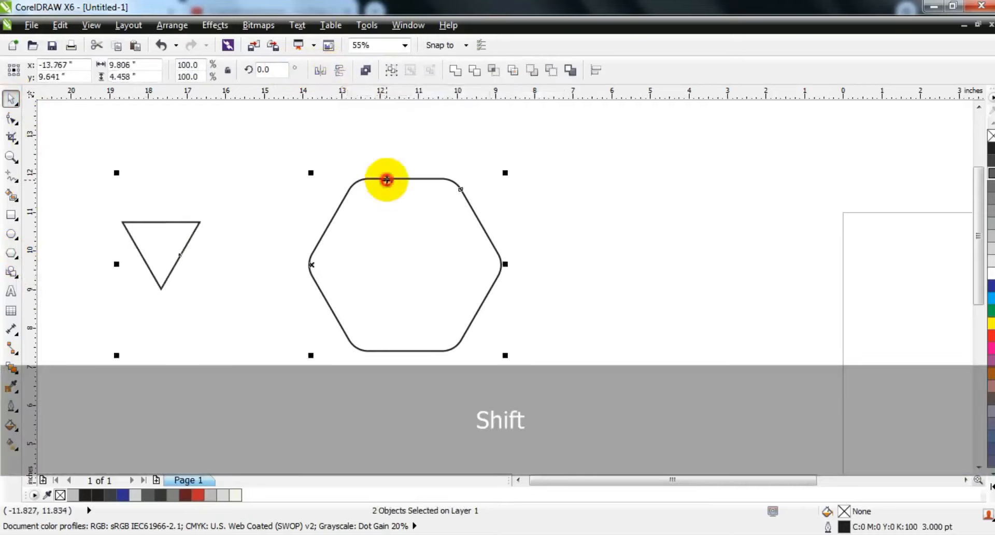
{"action": "key", "text": "e"}
{"action": "left_click", "coordinate": [633, 260]}
{"action": "key", "text": "ctrl+a"}
{"action": "key", "text": "shift+F2"}
{"action": "key", "text": "Escape"}
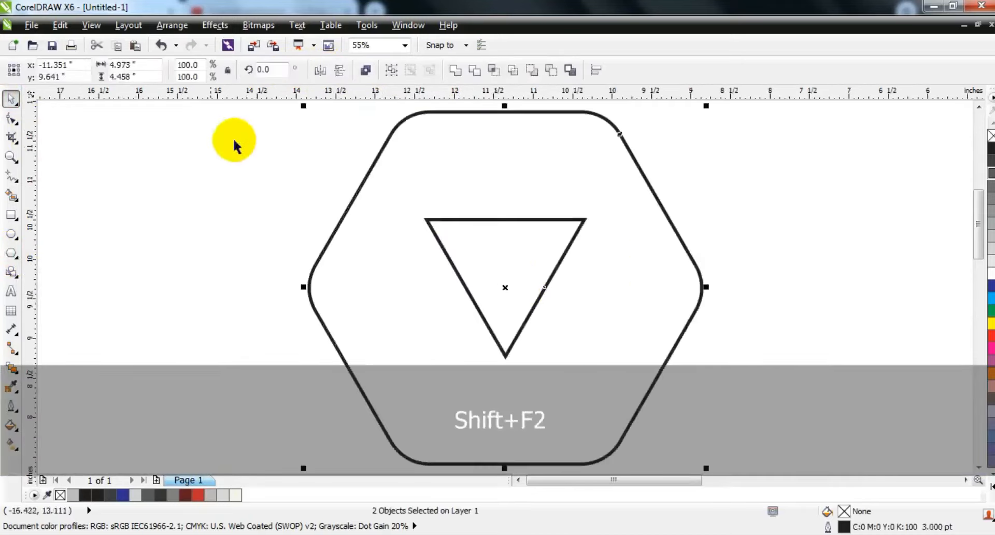
- Scale the triangle to 78% about its centre and move it straight down by about 0.27 in
{"action": "left_click", "coordinate": [511, 268]}
{"action": "left_click_drag", "start_coordinate": [590, 214], "coordinate": [571, 228]}
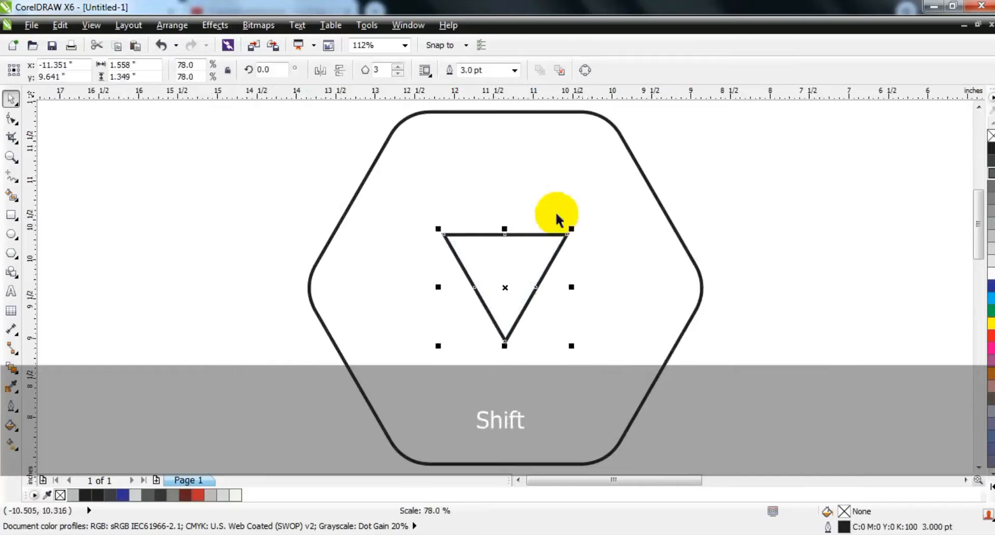
{"action": "left_click", "coordinate": [478, 267]}
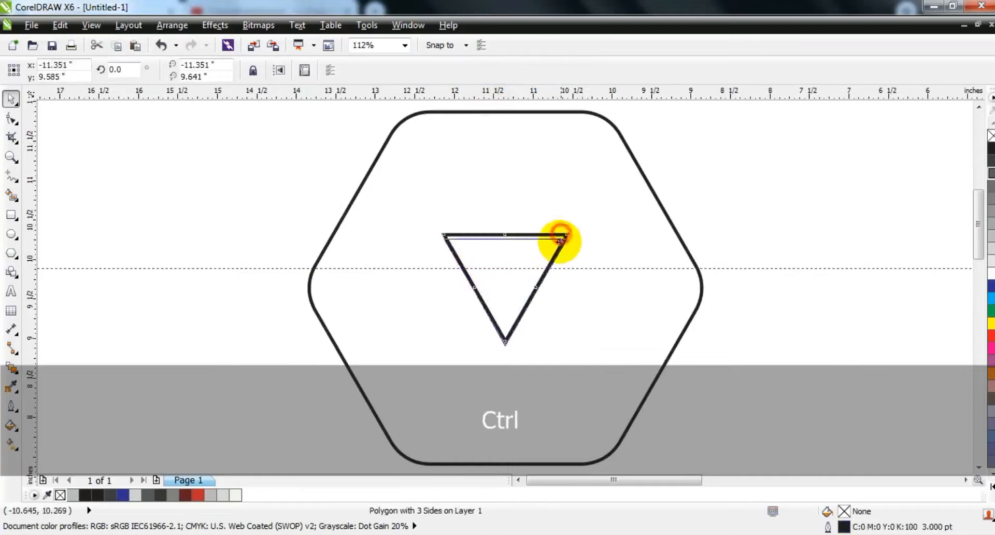
{"action": "left_click_drag", "start_coordinate": [560, 235], "coordinate": [559, 261]}
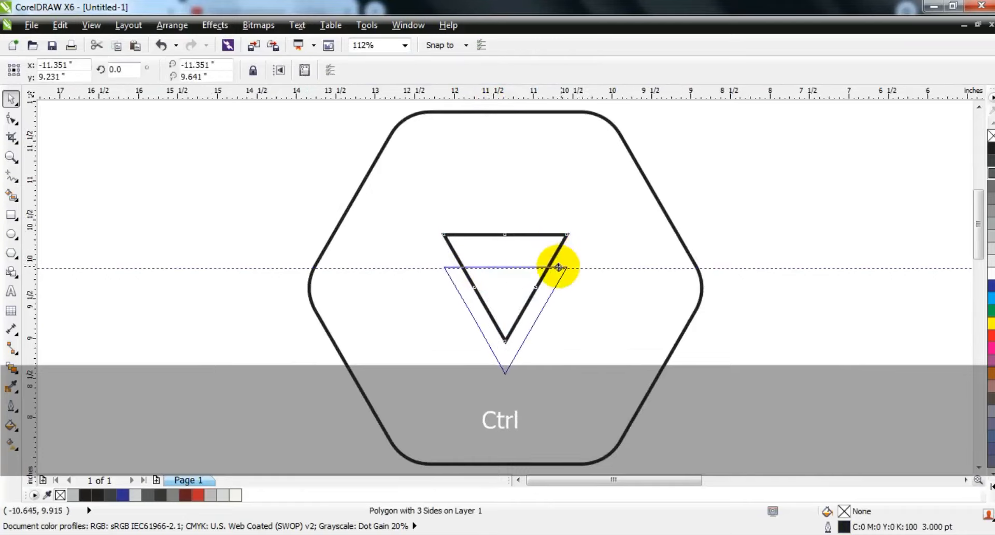
{"action": "left_click_drag", "start_coordinate": [558, 267], "coordinate": [562, 269]}
- Delete the horizontal guideline that crosses the hexagon and clear the selection
{"action": "left_click", "coordinate": [651, 270]}
{"action": "key", "text": "Delete"}
{"action": "left_click", "coordinate": [771, 223]}
{"action": "left_click", "coordinate": [549, 281]}
{"action": "key", "text": "F3"}
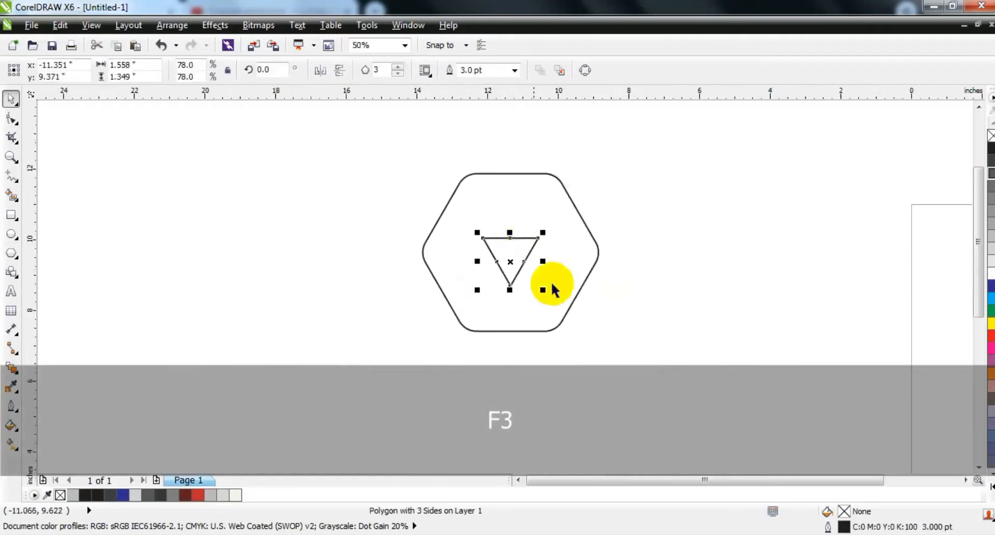
{"action": "left_click", "coordinate": [608, 286]}
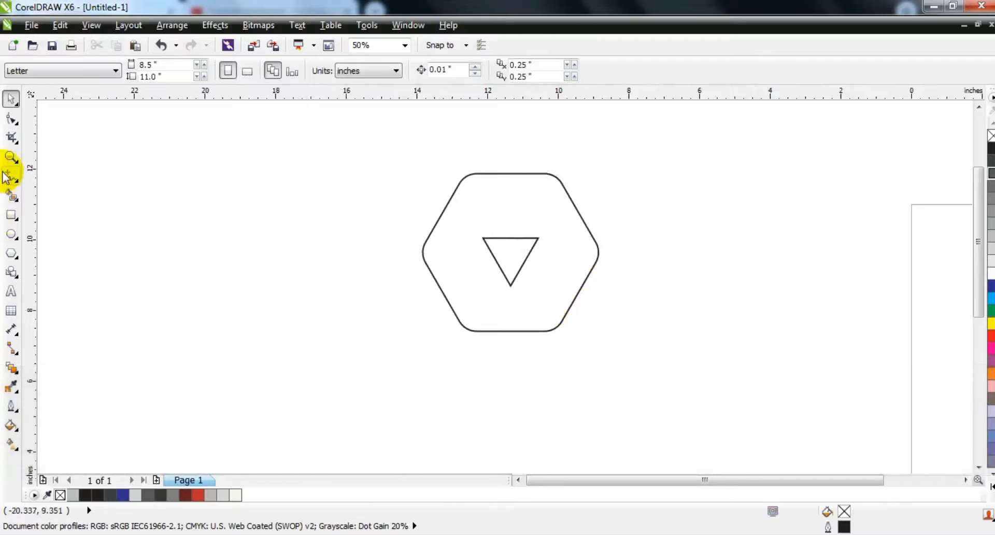
- Draw a vertical straight line about 13.75 in long to the left of the hexagon
{"action": "left_click", "coordinate": [11, 176]}
{"action": "key", "text": "F3"}
{"action": "left_click", "coordinate": [300, 197]}
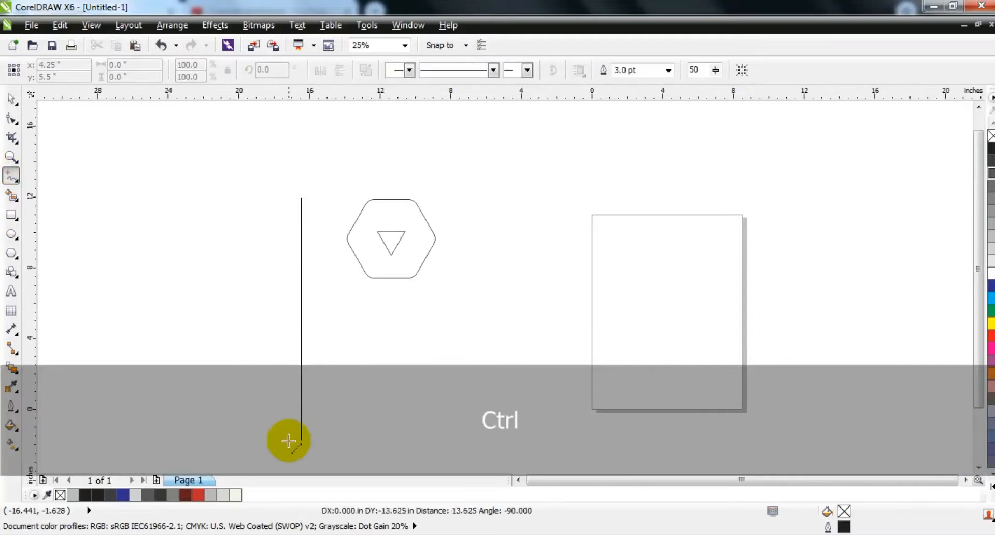
- Rotate the vertical line to 330° so that it runs parallel to the triangle's right edge
{"action": "left_click", "coordinate": [11, 156]}
{"action": "left_click_drag", "start_coordinate": [256, 178], "coordinate": [621, 343]}
{"action": "left_click", "coordinate": [11, 99]}
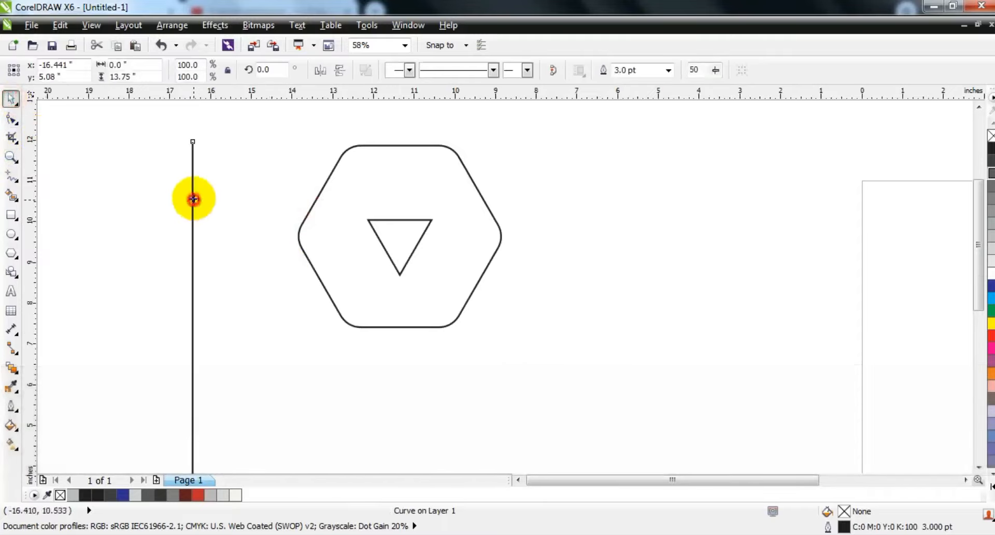
{"action": "left_click", "coordinate": [193, 199]}
{"action": "key", "text": "ctrl+z"}
{"action": "left_click_drag", "start_coordinate": [199, 136], "coordinate": [254, 194]}
{"action": "left_click_drag", "start_coordinate": [280, 229], "coordinate": [281, 230]}
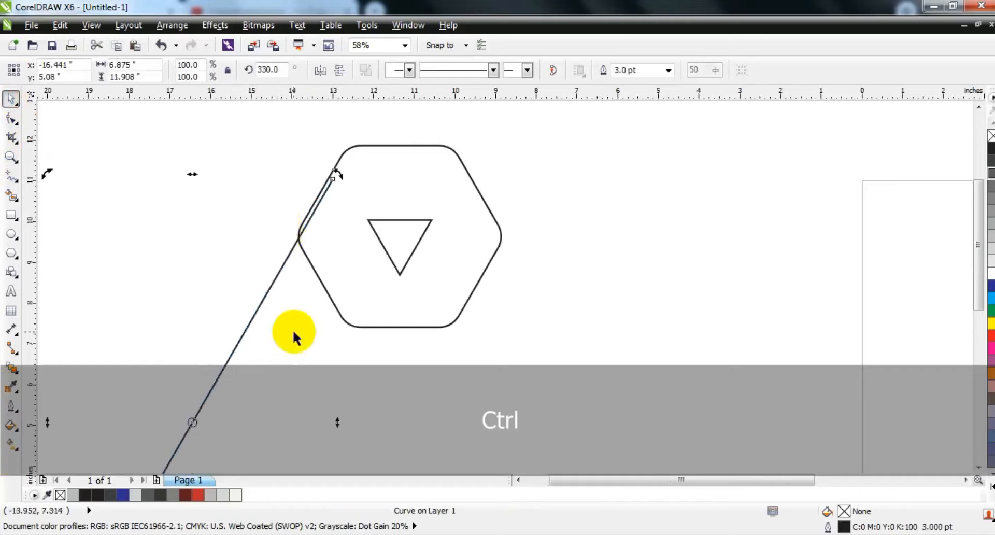
{"action": "left_click", "coordinate": [289, 329]}
- Move the slanted line onto the triangle's right edge and place a copy along the hexagon's lower-right side
{"action": "left_click_drag", "start_coordinate": [251, 325], "coordinate": [390, 293]}
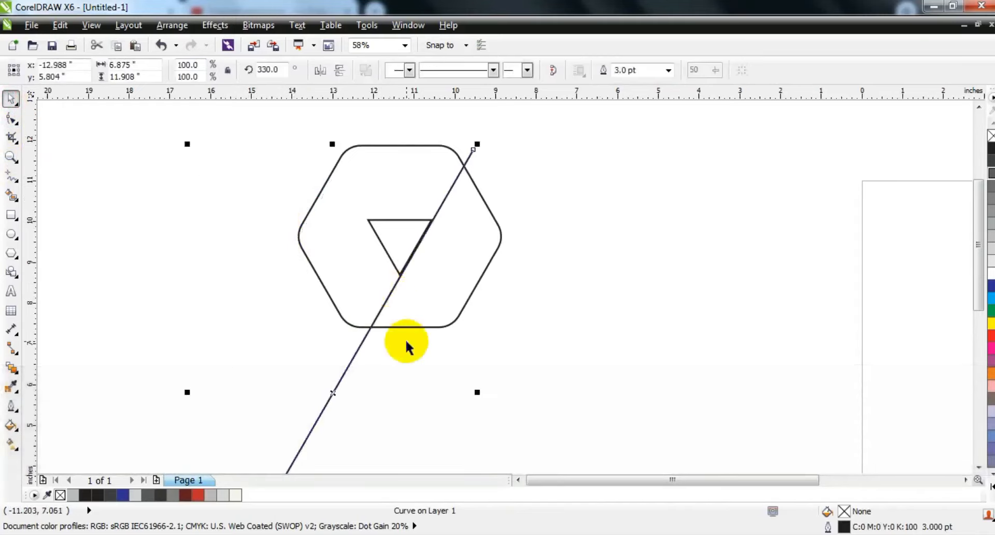
{"action": "left_click_drag", "start_coordinate": [363, 341], "coordinate": [437, 361]}
{"action": "key", "text": "shift+F2"}
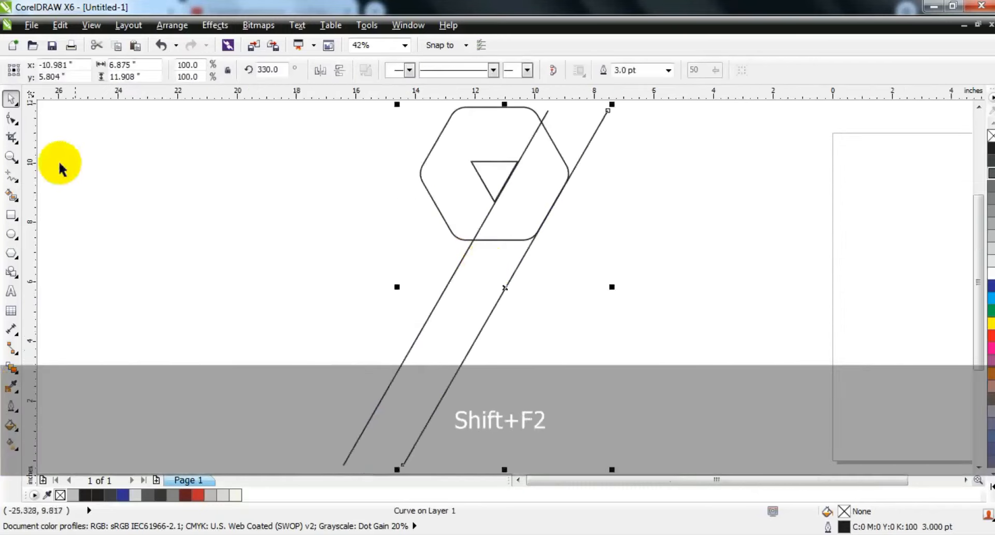
- Shift the first slanted line slightly left to line up exactly with the triangle's right edge
{"action": "left_click_drag", "start_coordinate": [462, 138], "coordinate": [604, 238]}
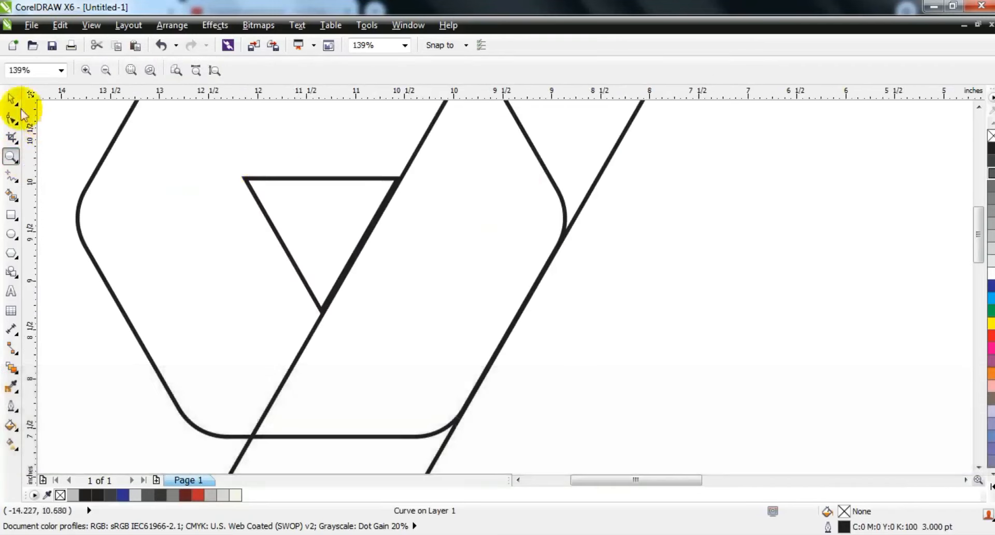
{"action": "left_click", "coordinate": [12, 98]}
{"action": "left_click", "coordinate": [315, 328], "text": "ctrl"}
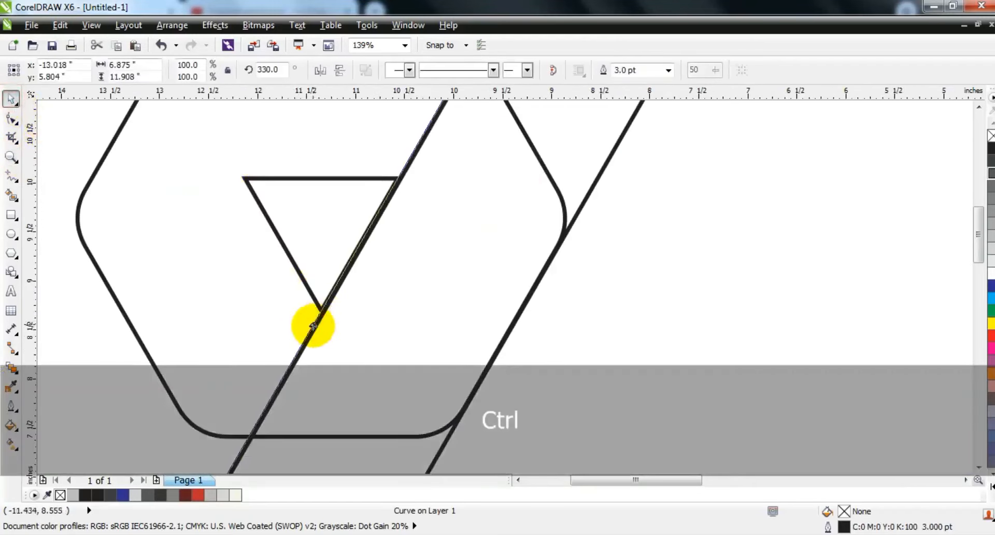
{"action": "key", "text": "F3"}
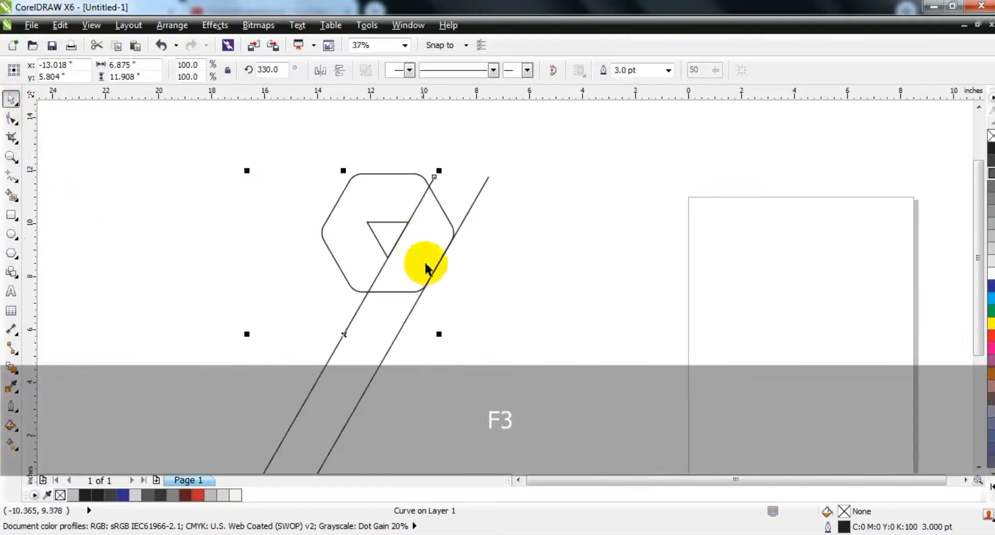
- Combine the hexagon and the triangle inside it into one curve
{"action": "key", "text": "Escape"}
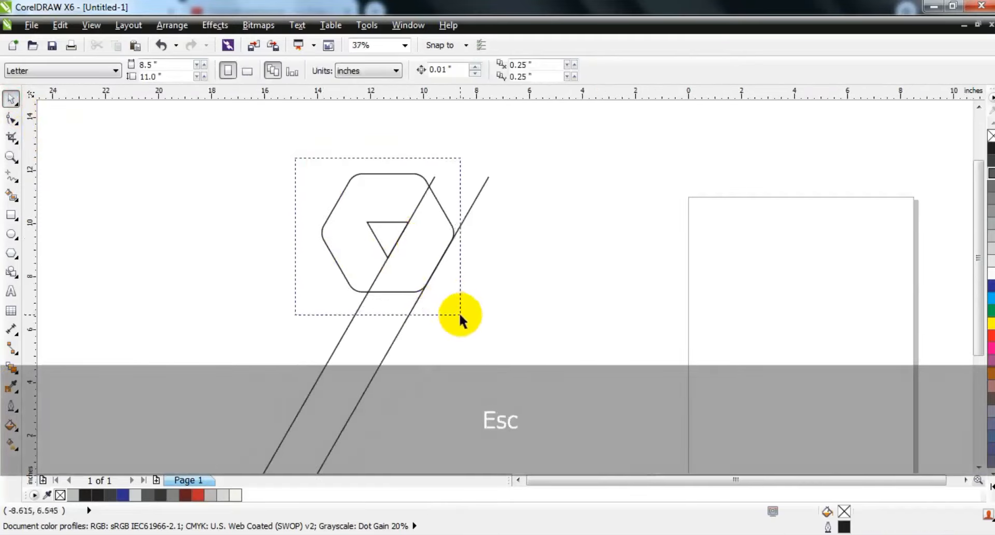
{"action": "left_click_drag", "start_coordinate": [459, 314], "coordinate": [462, 313]}
{"action": "left_click", "coordinate": [366, 70]}
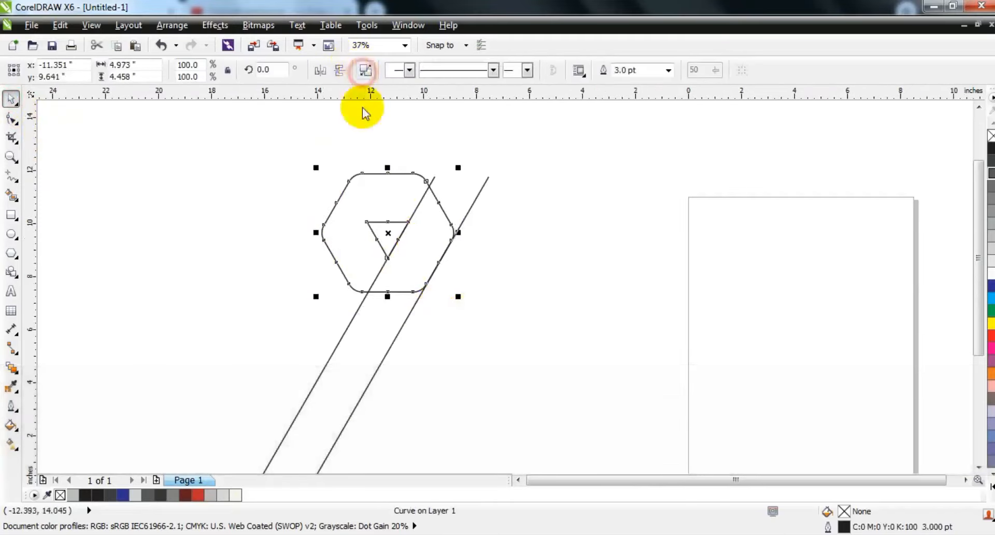
- Copy and paste the combined hexagon shape in place, and mirror the copy horizontally and vertically
{"action": "right_click", "coordinate": [367, 224]}
{"action": "left_click", "coordinate": [390, 152]}
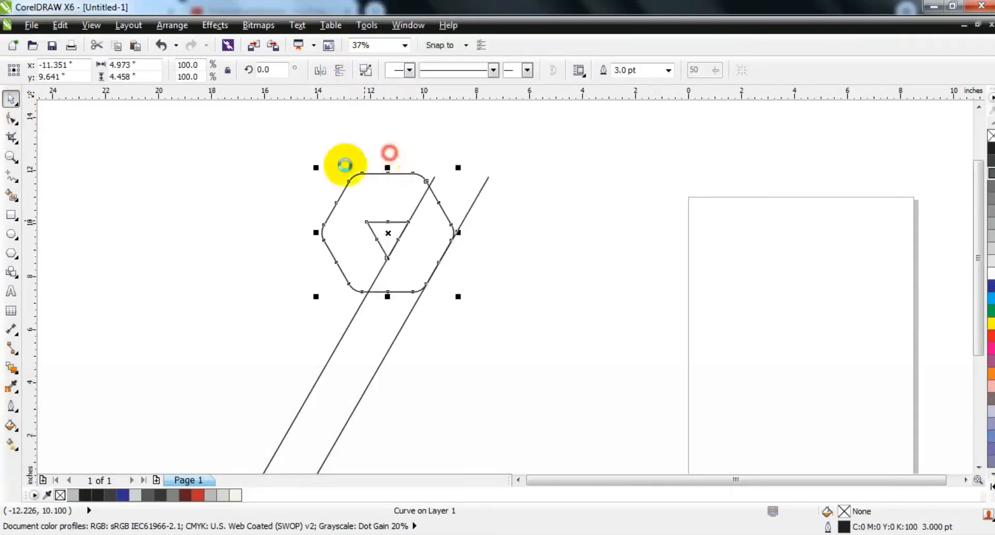
{"action": "right_click", "coordinate": [246, 205]}
{"action": "left_click", "coordinate": [282, 301]}
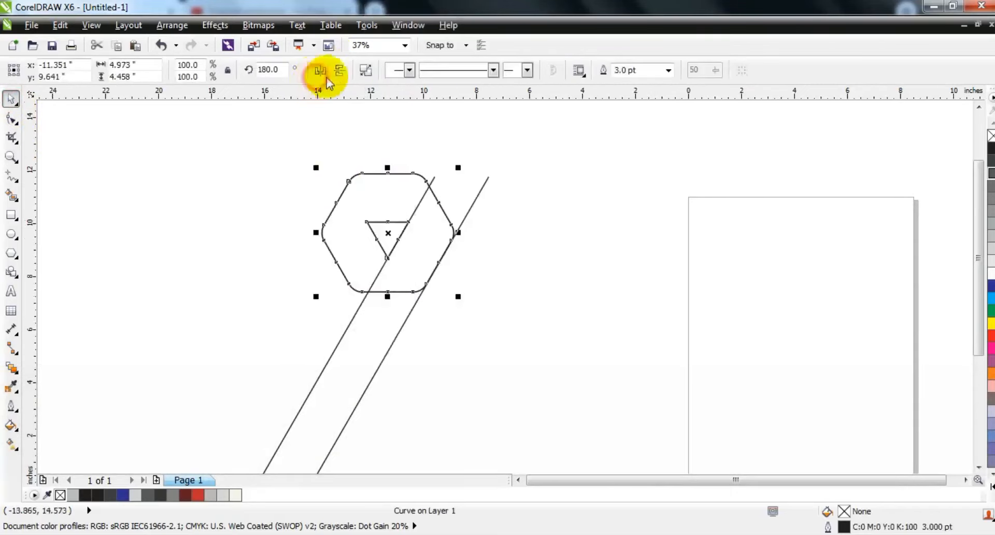
{"action": "left_click", "coordinate": [327, 77]}
- Move the mirrored hexagon copy straight down by about 5.42 in so that its edges meet the slanted lines
{"action": "left_click_drag", "start_coordinate": [387, 234], "coordinate": [378, 373]}
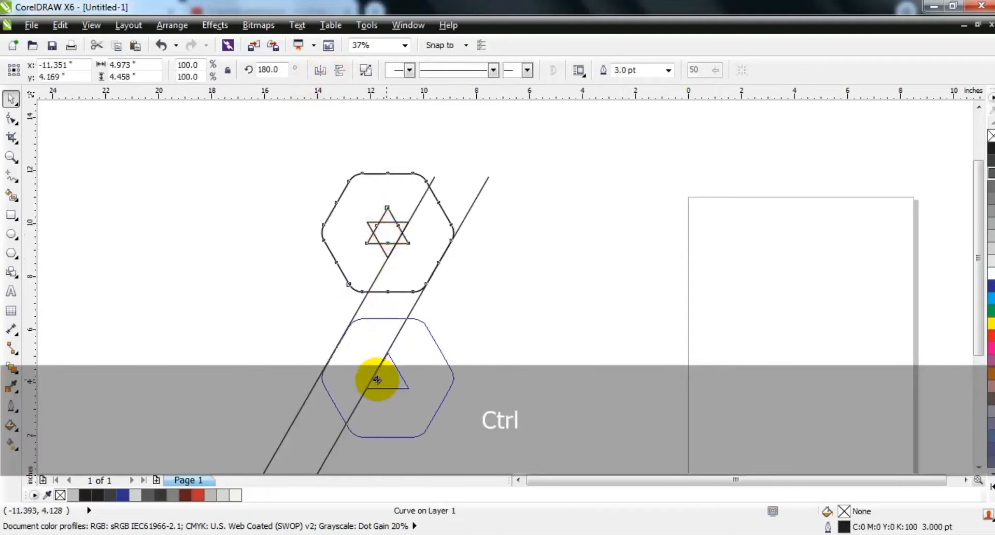
{"action": "left_click_drag", "start_coordinate": [377, 384], "coordinate": [378, 384]}
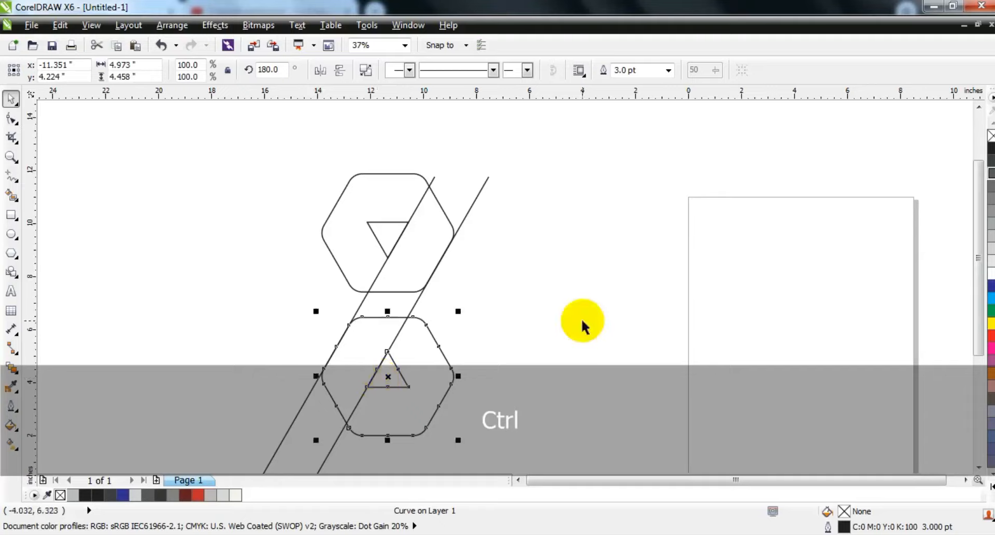
{"action": "left_click", "coordinate": [581, 318]}
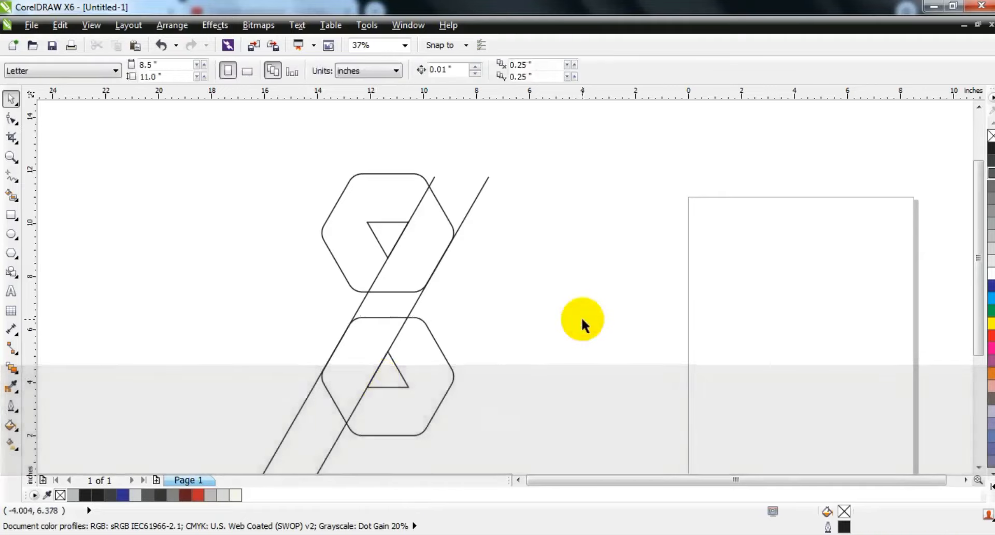
- Combine the two slanted lines into one curve
{"action": "left_click", "coordinate": [478, 193]}
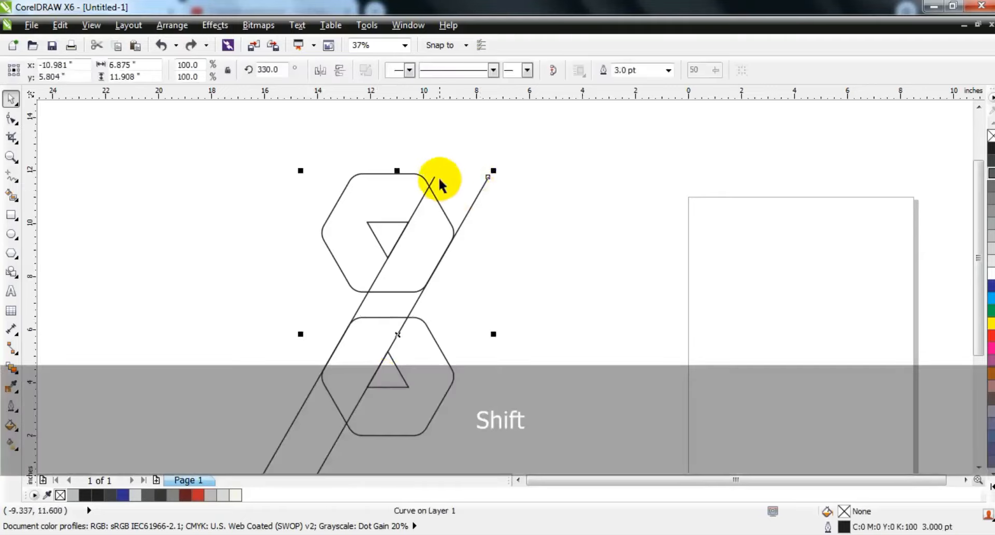
{"action": "left_click", "coordinate": [435, 181], "text": "shift"}
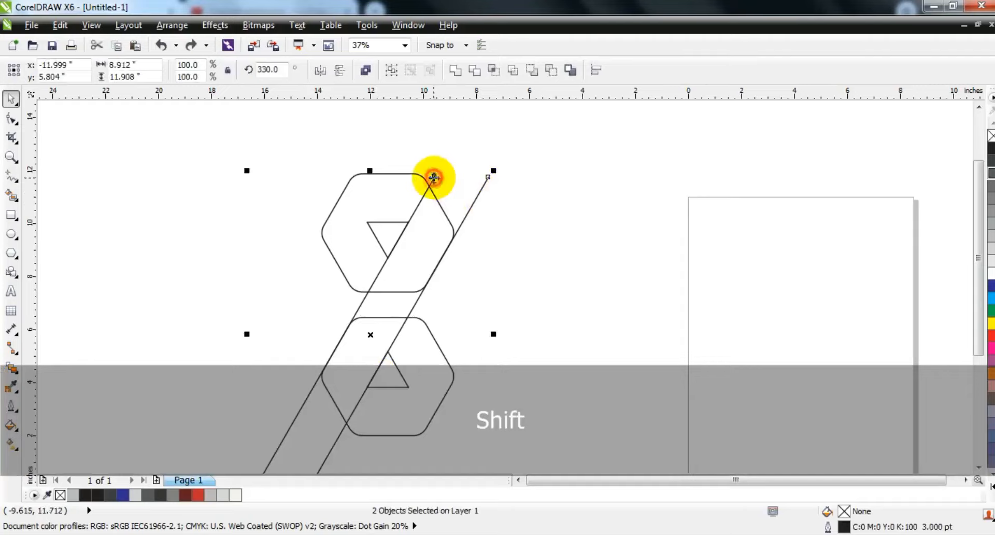
{"action": "left_click", "coordinate": [365, 72]}
- Duplicate the combined lines, mirror the copy horizontally and move it right towards the left edges of the upper hexagon and triangle
{"action": "key", "text": "KP_Add"}
{"action": "left_click", "coordinate": [320, 70]}
{"action": "left_click_drag", "start_coordinate": [370, 334], "coordinate": [406, 333]}
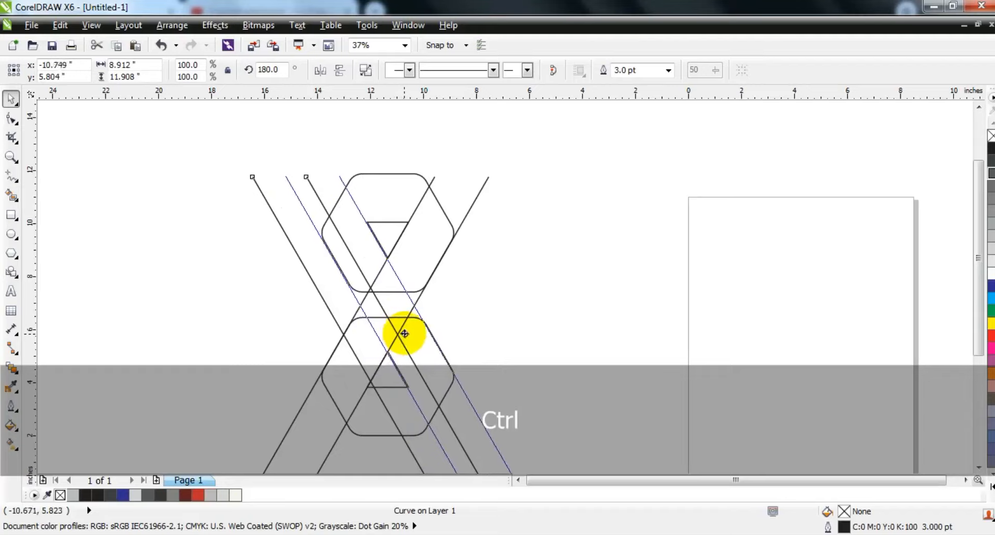
{"action": "left_click_drag", "start_coordinate": [405, 333], "coordinate": [402, 333]}
- Shift the mirrored lines slightly right to match the left edges of the upper hexagon and triangle exactly, and deselect them
{"action": "left_click", "coordinate": [10, 157]}
{"action": "left_click_drag", "start_coordinate": [292, 203], "coordinate": [477, 301]}
{"action": "left_click", "coordinate": [11, 99]}
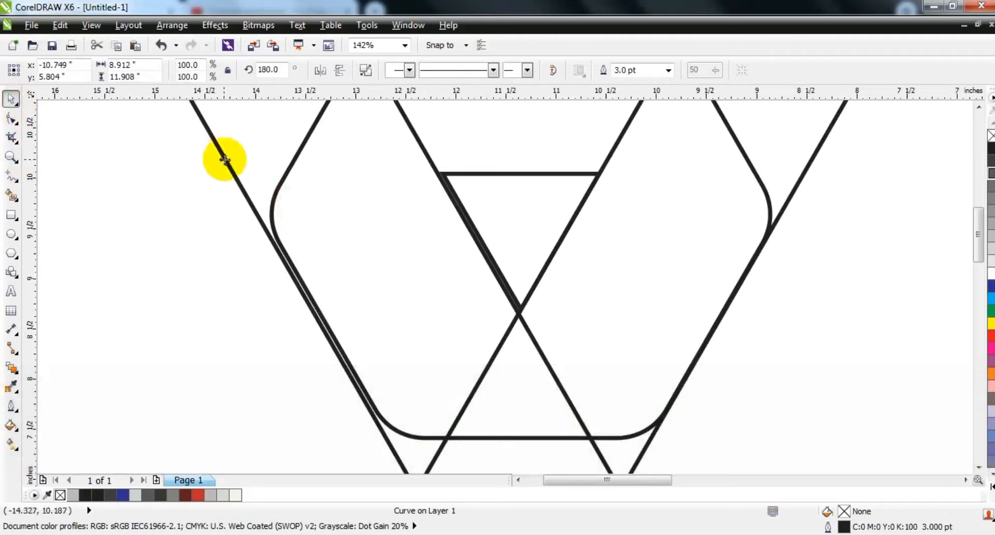
{"action": "left_click_drag", "start_coordinate": [228, 161], "coordinate": [231, 161]}
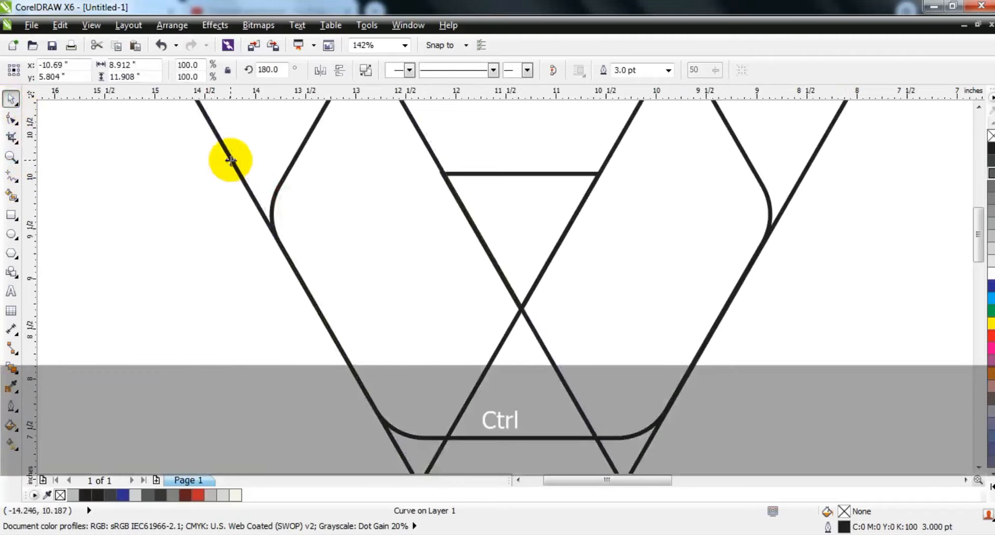
{"action": "key", "text": "shift+F2"}
{"action": "key", "text": "Escape"}
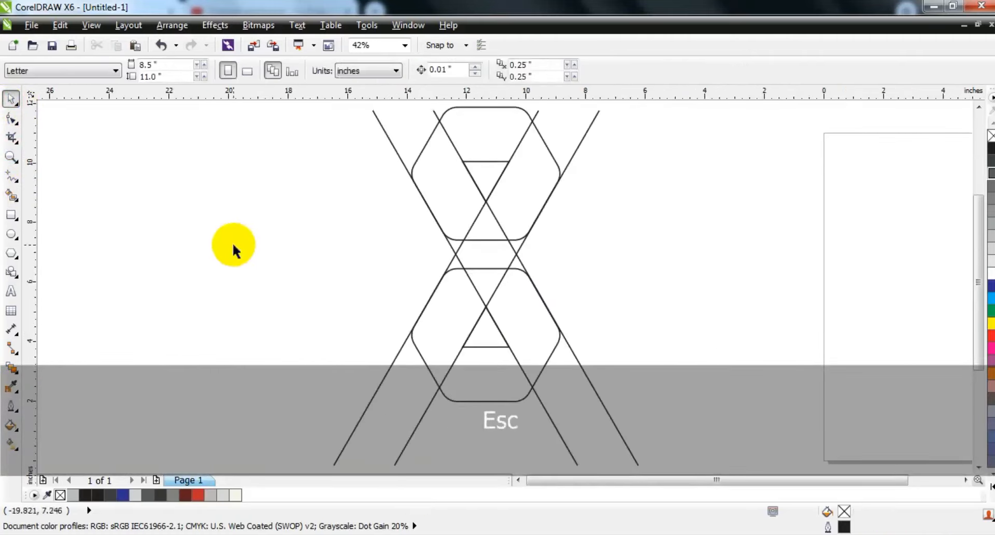
- Draw a horizontal line about 7.42 in long and place it along the base of the lower triangle
{"action": "left_click", "coordinate": [11, 175]}
{"action": "left_click", "coordinate": [193, 296]}
{"action": "left_click", "coordinate": [419, 295], "text": "ctrl"}
{"action": "left_click", "coordinate": [11, 99]}
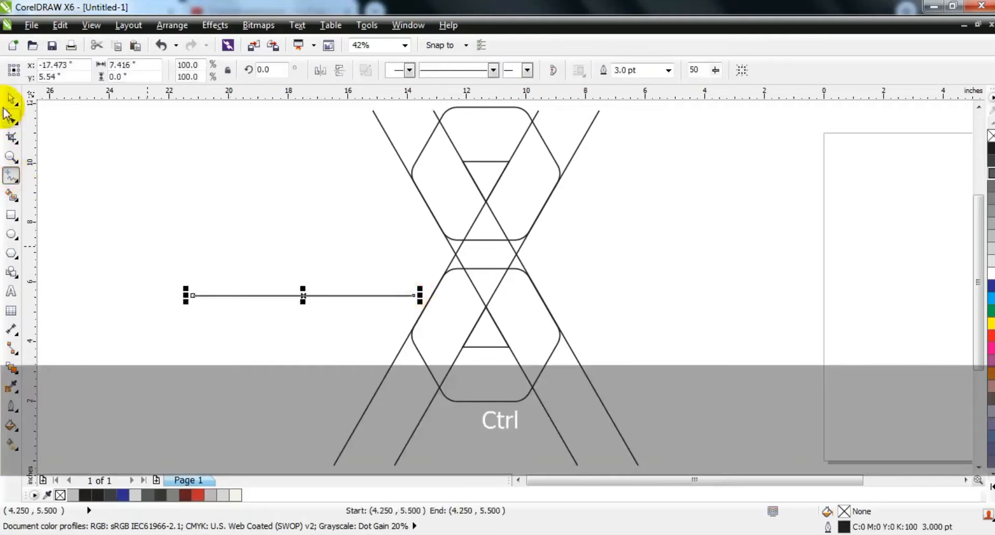
{"action": "left_click_drag", "start_coordinate": [307, 296], "coordinate": [497, 346]}
{"action": "key", "text": "shift+F2"}
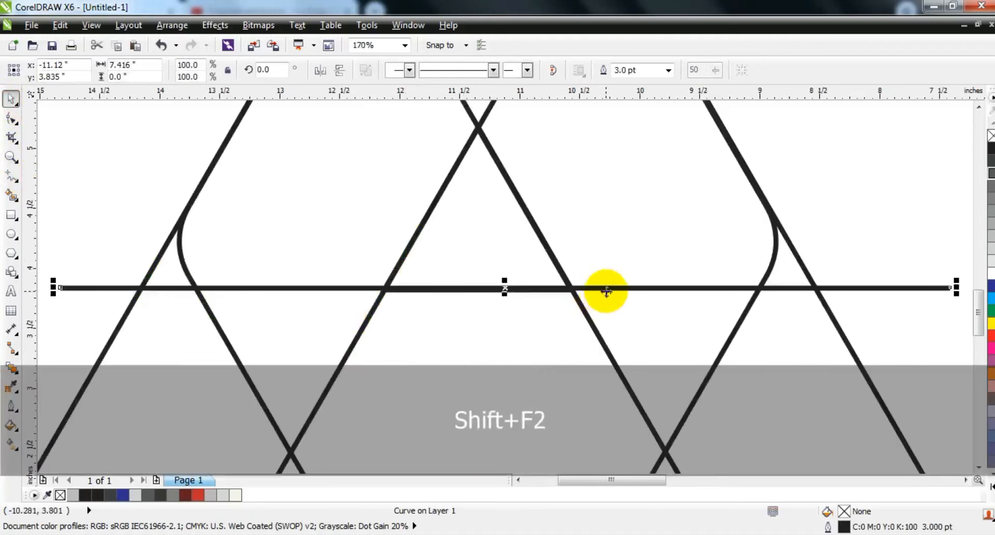
- Copy the horizontal line straight up onto the flat edge of the upper triangle, align it exactly, and deselect
{"action": "left_click_drag", "start_coordinate": [607, 291], "coordinate": [585, 129]}
{"action": "key", "text": "F3"}
{"action": "key", "text": "shift+F2"}
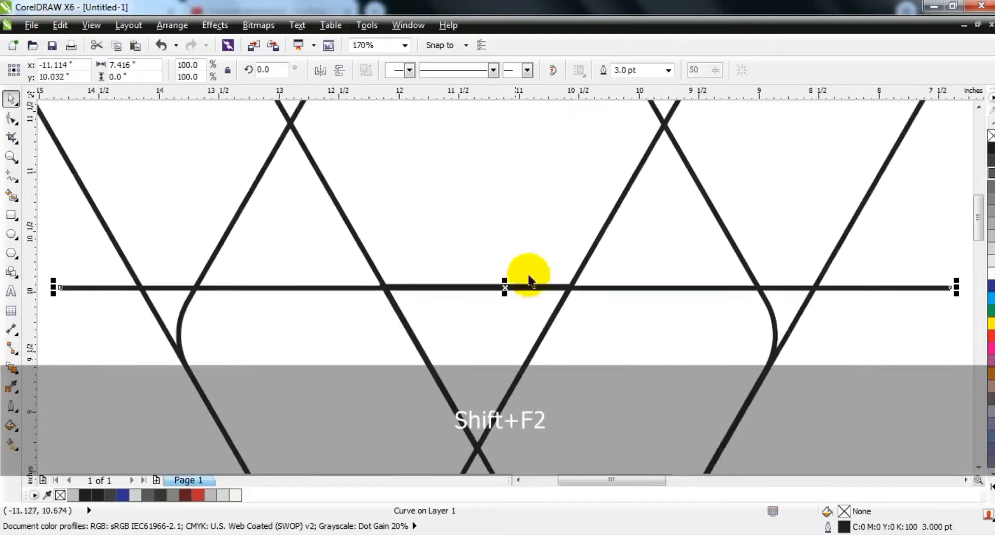
{"action": "left_click_drag", "start_coordinate": [595, 287], "coordinate": [594, 288]}
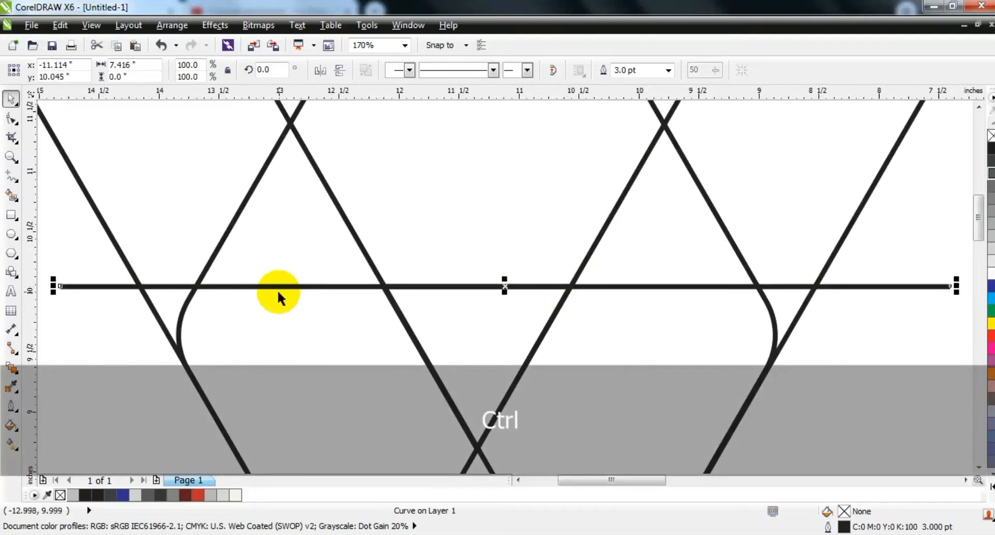
{"action": "key", "text": "F3"}
{"action": "key", "text": "Escape"}
{"action": "left_click", "coordinate": [337, 270]}
{"action": "key", "text": "F3"}
{"action": "key", "text": "F4"}
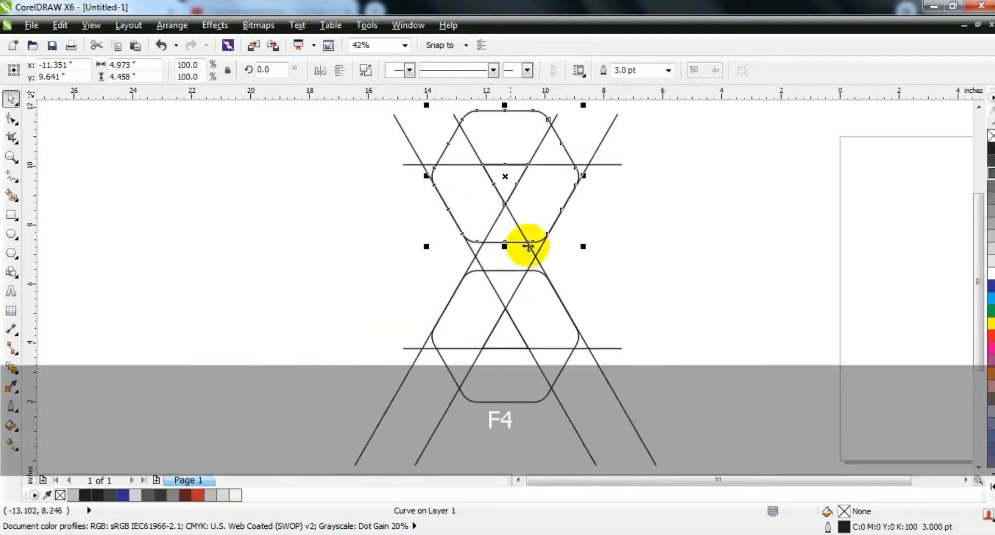
{"action": "key", "text": "Escape"}
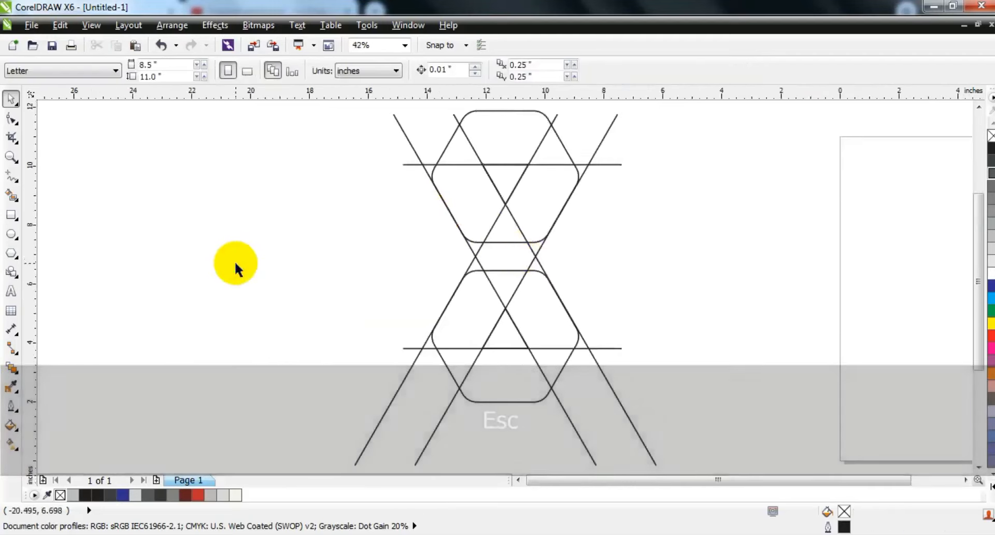
- Draw a circle about 0.89 in across and fit it into the upper hexagon's upper-left corner, touching the slanted line
{"action": "key", "text": "z"}
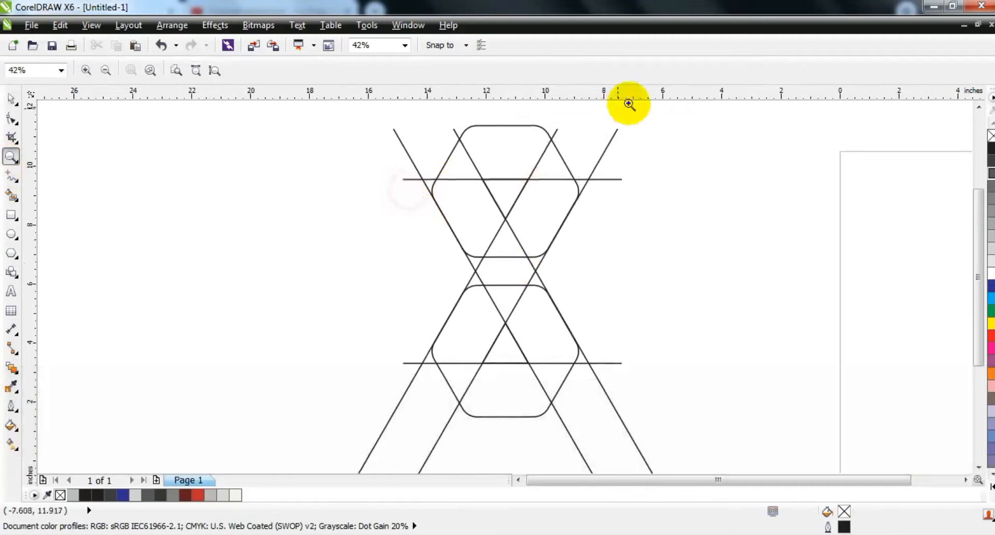
{"action": "left_click_drag", "start_coordinate": [630, 104], "coordinate": [430, 158]}
{"action": "key", "text": "F7"}
{"action": "mouse_move", "coordinate": [327, 303]}
{"action": "left_mouse_down"}
{"action": "mouse_move", "coordinate": [263, 211]}
{"action": "mouse_move", "coordinate": [227, 202]}
{"action": "left_mouse_up"}
{"action": "left_click", "coordinate": [11, 99]}
{"action": "left_click_drag", "start_coordinate": [301, 260], "coordinate": [315, 256]}
{"action": "left_click_drag", "start_coordinate": [342, 199], "coordinate": [356, 185]}
{"action": "left_click_drag", "start_coordinate": [335, 241], "coordinate": [347, 269]}
{"action": "left_click_drag", "start_coordinate": [368, 212], "coordinate": [425, 128]}
{"action": "left_click_drag", "start_coordinate": [254, 329], "coordinate": [244, 344]}
{"action": "left_click_drag", "start_coordinate": [312, 293], "coordinate": [315, 303]}
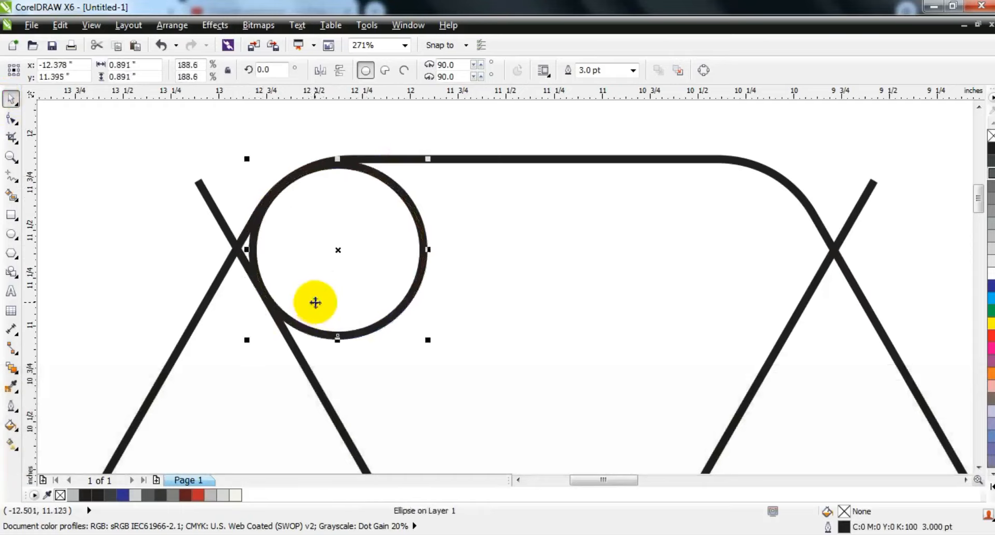
- Copy the circle into the upper hexagon's right corner below the horizontal line and resize the copy to about 0.88 in
{"action": "key", "text": "F3"}
{"action": "left_click_drag", "start_coordinate": [356, 271], "coordinate": [608, 416]}
{"action": "key", "text": "shift+F2"}
{"action": "key", "text": "F3"}
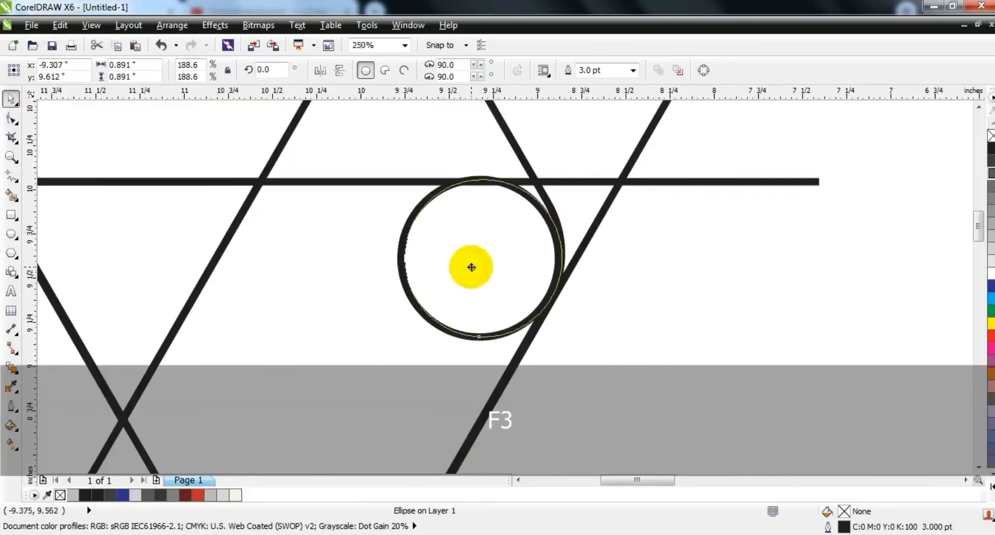
{"action": "left_click_drag", "start_coordinate": [398, 173], "coordinate": [399, 176]}
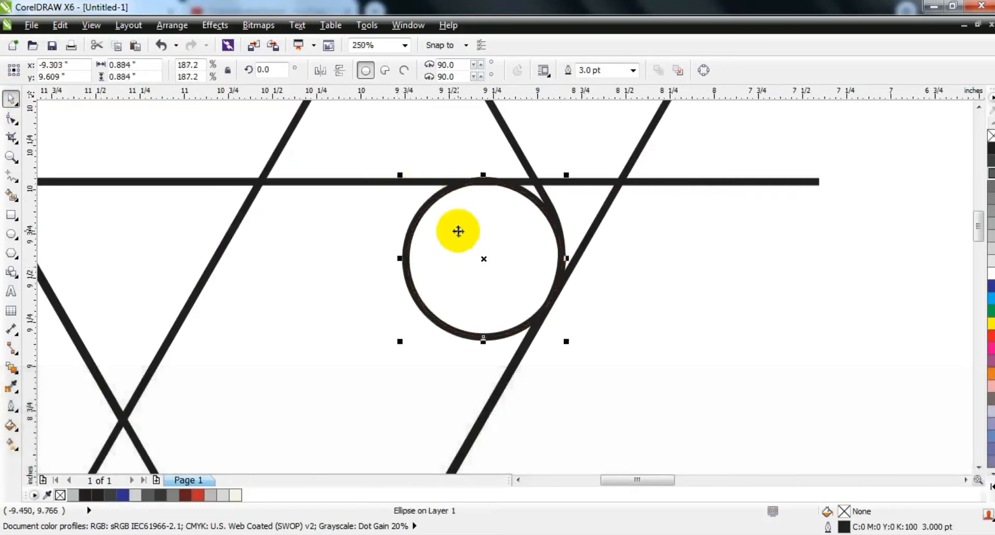
{"action": "key", "text": "F3"}
{"action": "key", "text": "F3"}
- Duplicate both circles together, mirror the copies horizontally and vertically, and move them straight down to the lower hexagon
{"action": "left_click", "coordinate": [339, 165], "text": "shift"}
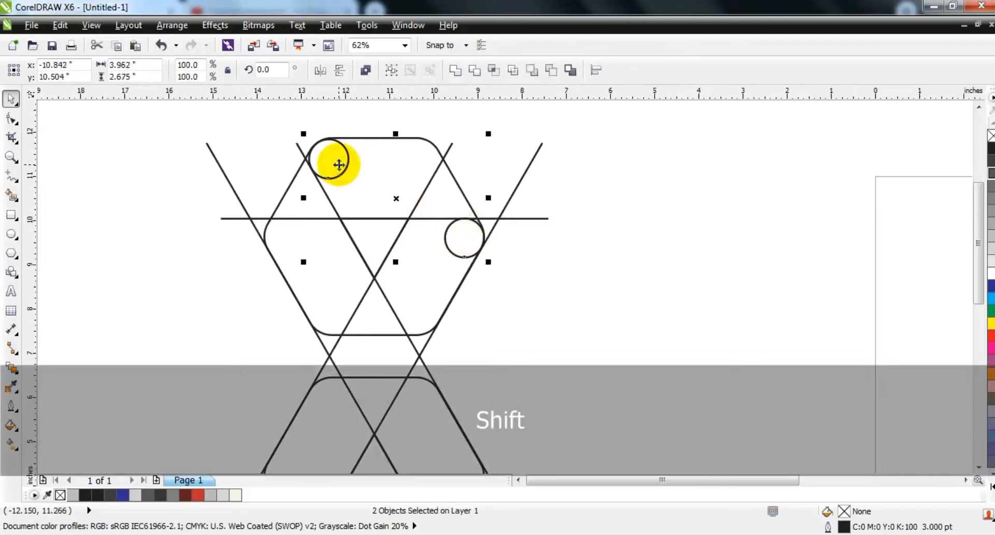
{"action": "key", "text": "KP_Add"}
{"action": "left_click", "coordinate": [320, 70]}
{"action": "left_click", "coordinate": [340, 70]}
{"action": "key", "text": "F3"}
{"action": "left_click_drag", "start_coordinate": [391, 207], "coordinate": [365, 368]}
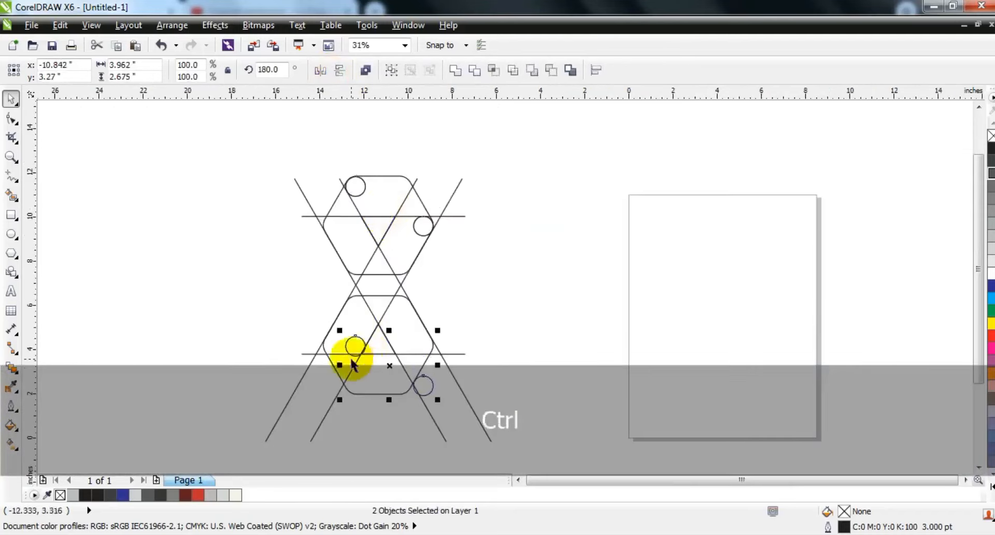
- Fit the mirrored circles into the lower hexagon's left and lower-right rounded corners, and deselect them
{"action": "left_click", "coordinate": [11, 157]}
{"action": "left_click_drag", "start_coordinate": [286, 334], "coordinate": [518, 402]}
{"action": "left_click", "coordinate": [11, 99]}
{"action": "left_click_drag", "start_coordinate": [455, 278], "coordinate": [365, 267]}
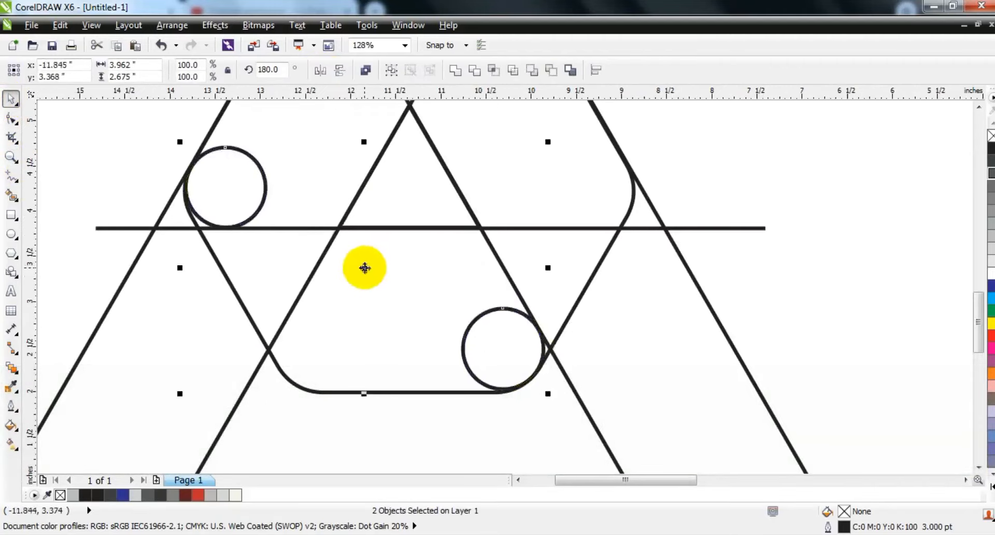
{"action": "key", "text": "Escape"}
{"action": "scroll", "coordinate": [299, 324], "scroll_direction": "down", "scroll_amount": 4}
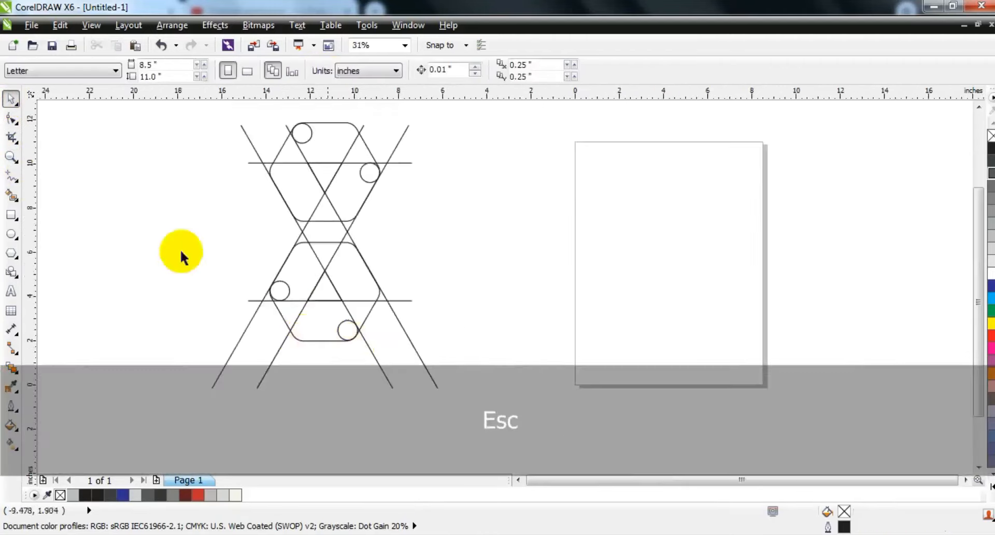
- Combine all the hexagons, lines and circles into one curve and set its outline width to 0.75 pt
{"action": "left_click", "coordinate": [11, 157]}
{"action": "mouse_move", "coordinate": [243, 108]}
{"action": "left_mouse_down"}
{"action": "mouse_move", "coordinate": [438, 335]}
{"action": "mouse_move", "coordinate": [483, 359]}
{"action": "left_mouse_up"}
{"action": "scroll", "coordinate": [357, 266], "scroll_direction": "down", "scroll_amount": 2}
{"action": "left_click", "coordinate": [11, 99]}
{"action": "left_click_drag", "start_coordinate": [300, 183], "coordinate": [503, 391]}
{"action": "key", "text": "shift+F2"}
{"action": "left_click", "coordinate": [365, 70]}
{"action": "left_click", "coordinate": [669, 70]}
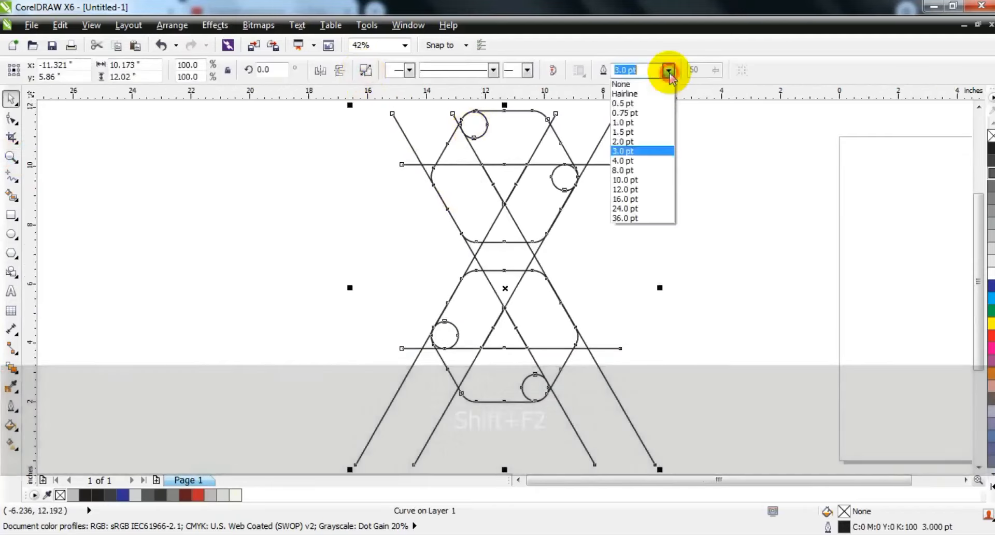
{"action": "left_click", "coordinate": [625, 113]}
- Smart Fill the upper hexagon's top section, upper-left circle, adjoining corner sliver and both side triangles with 30% black
{"action": "left_click", "coordinate": [9, 157]}
{"action": "left_click_drag", "start_coordinate": [456, 284], "coordinate": [648, 111]}
{"action": "right_click", "coordinate": [476, 200]}
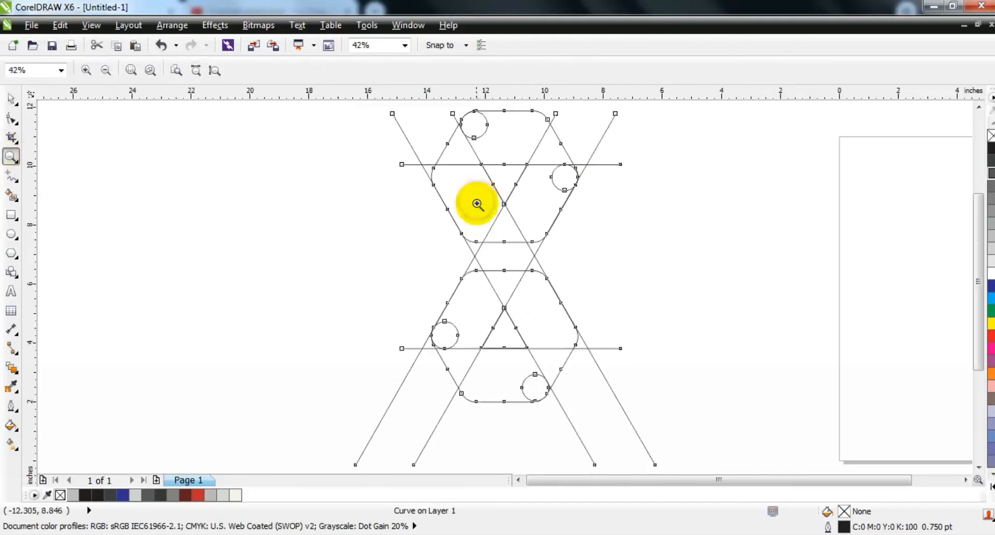
{"action": "left_click_drag", "start_coordinate": [396, 229], "coordinate": [686, 113]}
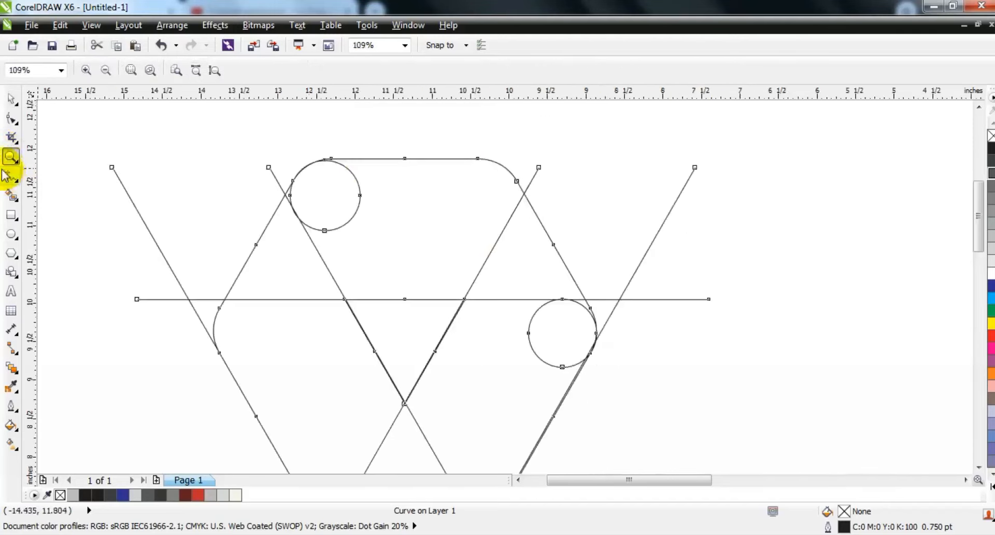
{"action": "left_click", "coordinate": [11, 197]}
{"action": "key", "text": "Escape"}
{"action": "left_click", "coordinate": [433, 201]}
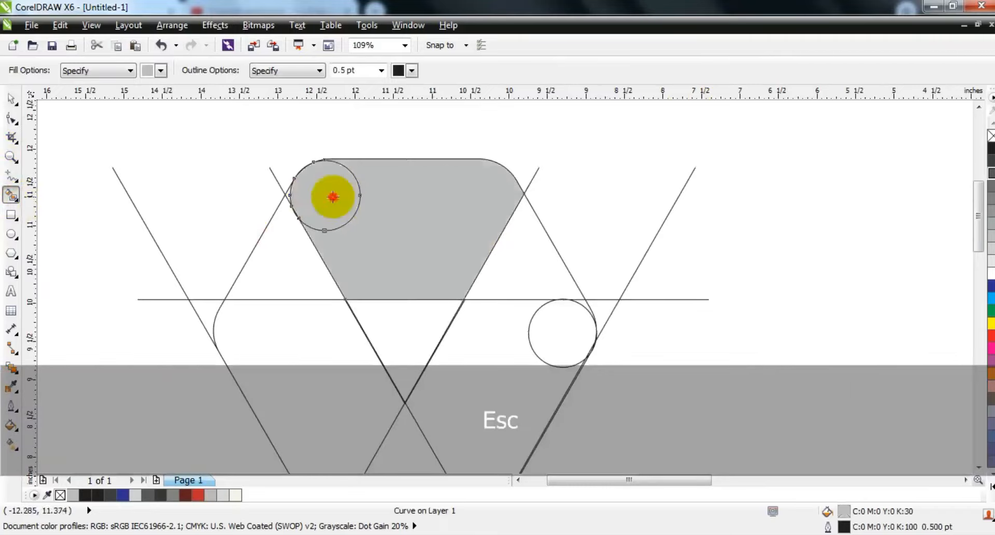
{"action": "left_click", "coordinate": [290, 194]}
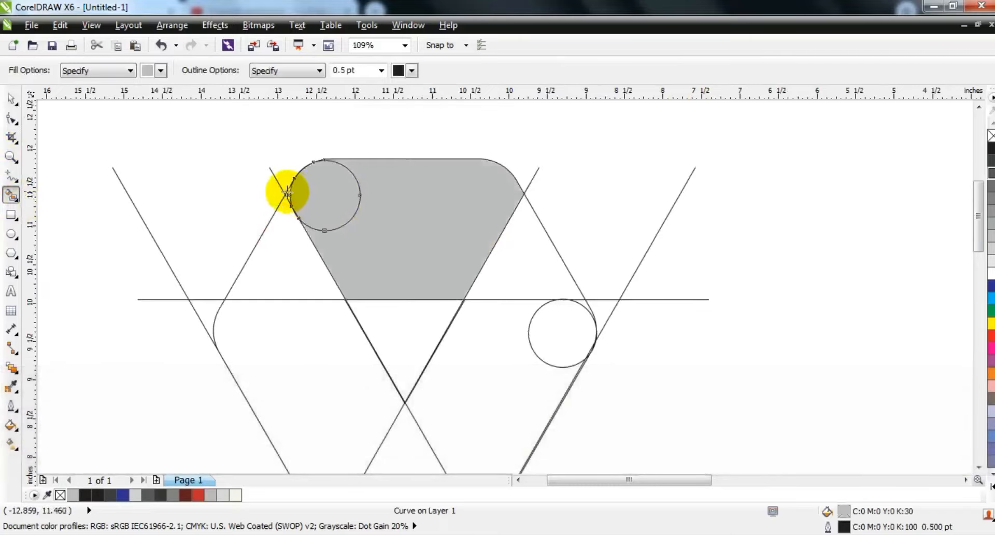
{"action": "left_click", "coordinate": [268, 234]}
{"action": "left_click", "coordinate": [520, 272]}
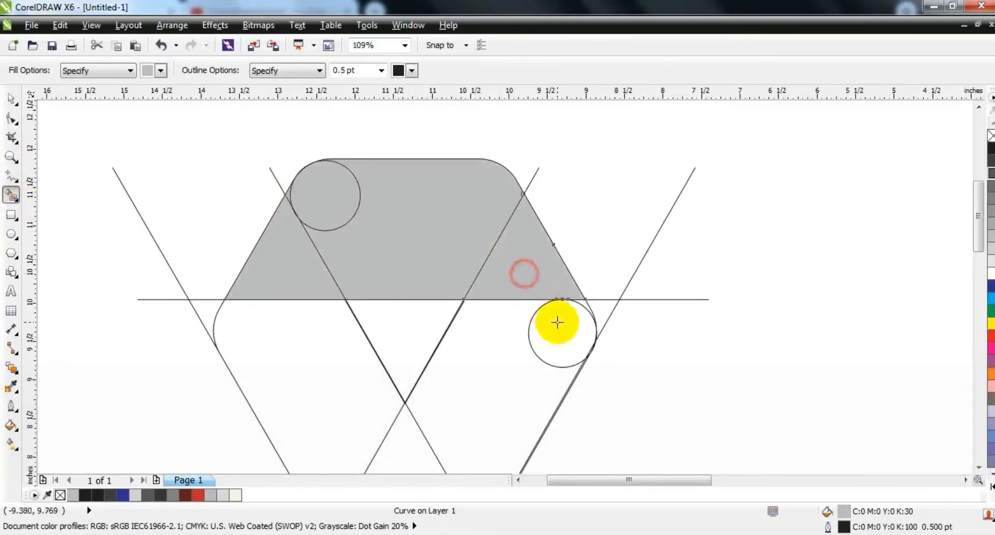
- Smart Fill the upper hexagon's right circle, both slanted sides and the section below the triangular opening with the same gray
{"action": "left_click", "coordinate": [556, 324]}
{"action": "left_click", "coordinate": [478, 338]}
{"action": "left_click", "coordinate": [300, 357]}
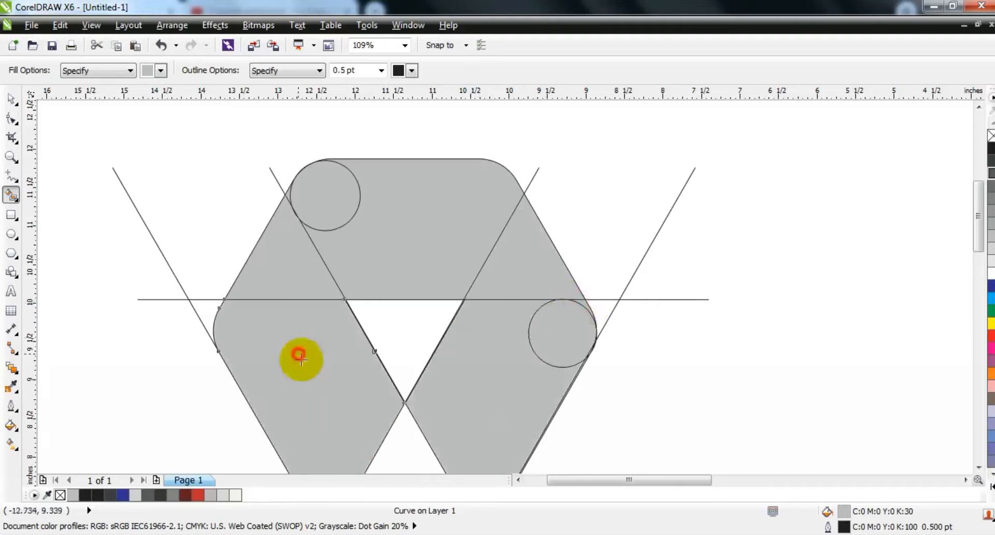
{"action": "left_click", "coordinate": [399, 443]}
- Smart Fill the crossing regions between the two hexagons and the upper middle of the lower hexagon with gray
{"action": "key", "text": "F3"}
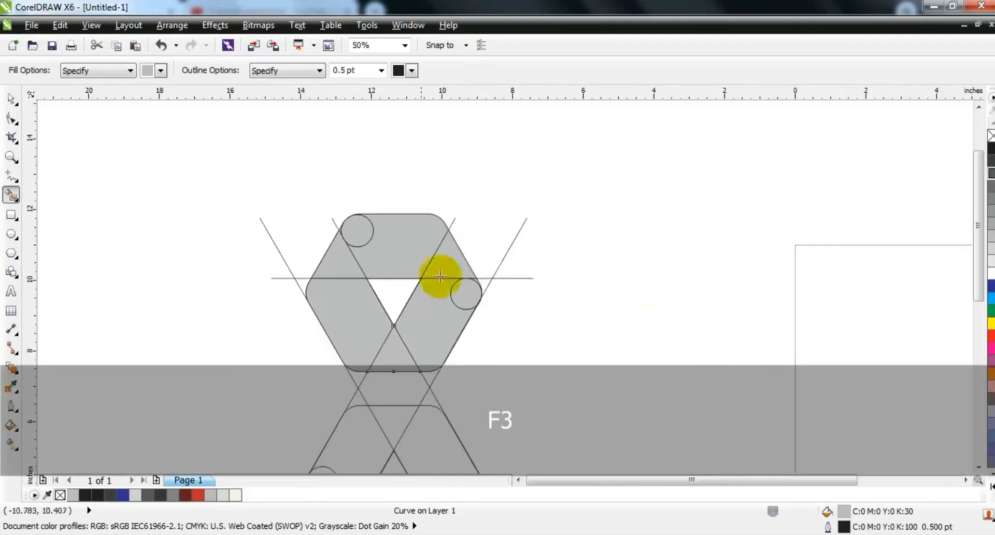
{"action": "left_click", "coordinate": [397, 397]}
{"action": "left_click", "coordinate": [435, 376]}
{"action": "left_click", "coordinate": [359, 375]}
{"action": "left_click", "coordinate": [358, 397]}
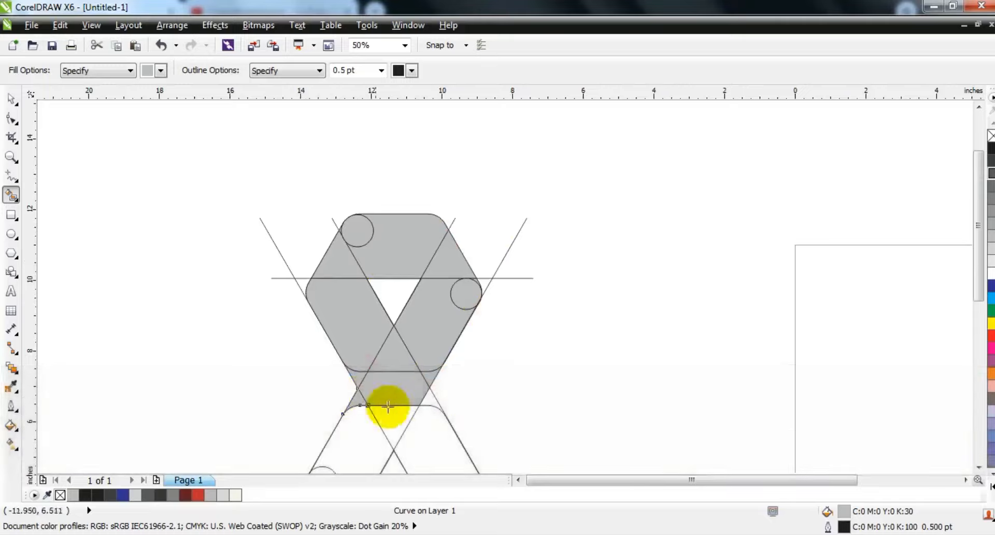
{"action": "left_click", "coordinate": [428, 395]}
{"action": "left_click", "coordinate": [391, 422]}
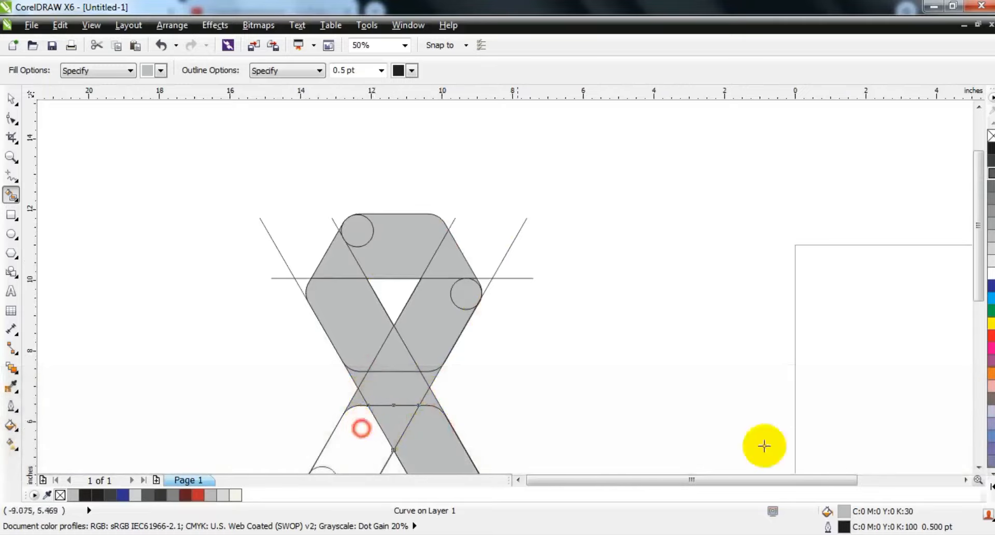
- Smart Fill the remaining regions of the lower hexagon, including its circles and corner slivers, keeping the triangle empty
{"action": "left_click", "coordinate": [378, 451]}
{"action": "scroll", "coordinate": [979, 470], "scroll_direction": "down", "scroll_amount": 5}
{"action": "left_click", "coordinate": [450, 320]}
{"action": "left_click", "coordinate": [408, 327]}
{"action": "left_click", "coordinate": [334, 328]}
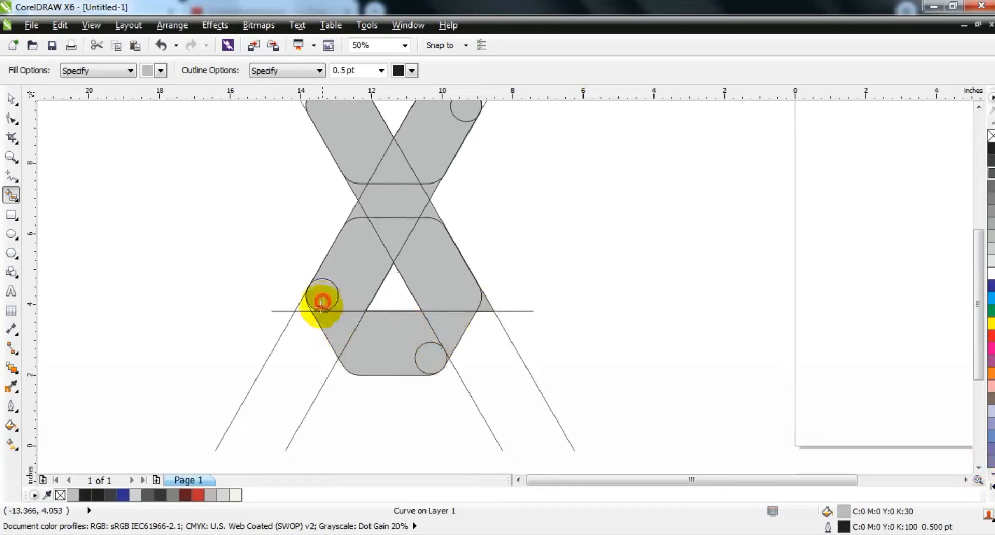
{"action": "left_click", "coordinate": [9, 159]}
{"action": "left_click_drag", "start_coordinate": [485, 388], "coordinate": [485, 390]}
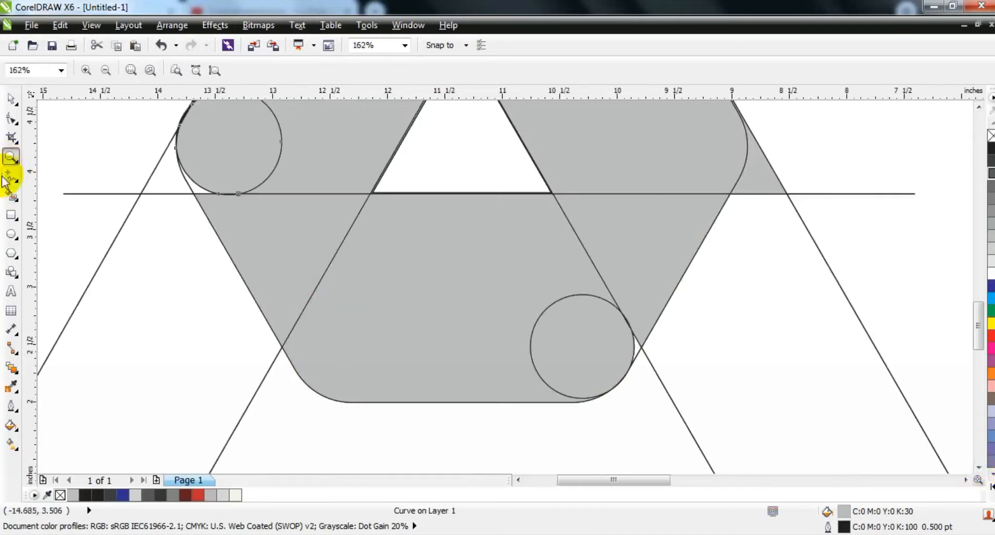
{"action": "left_click", "coordinate": [10, 193]}
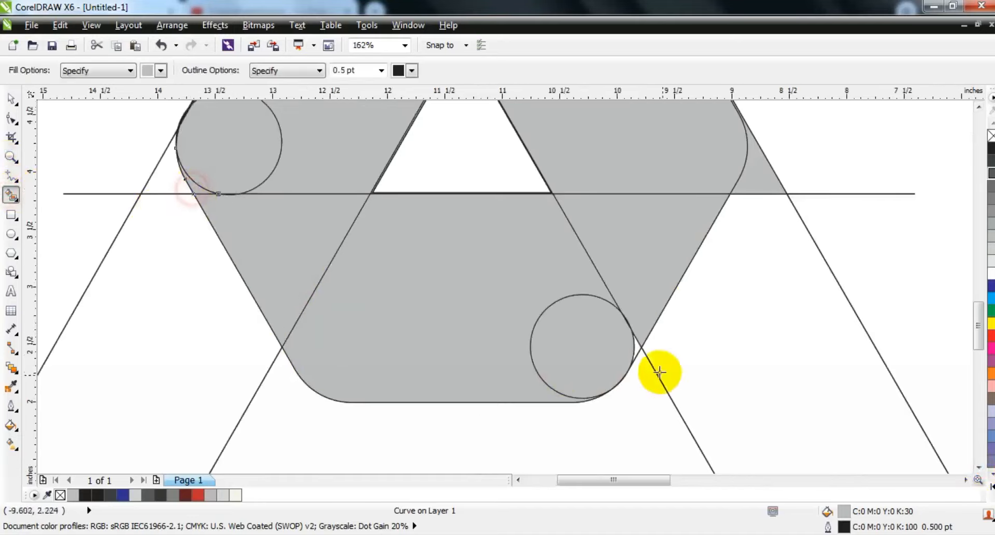
{"action": "left_click", "coordinate": [633, 344]}
- Delete the combined construction curve of lines, hexagons and circles, keeping the gray filled pieces
{"action": "left_click", "coordinate": [10, 99]}
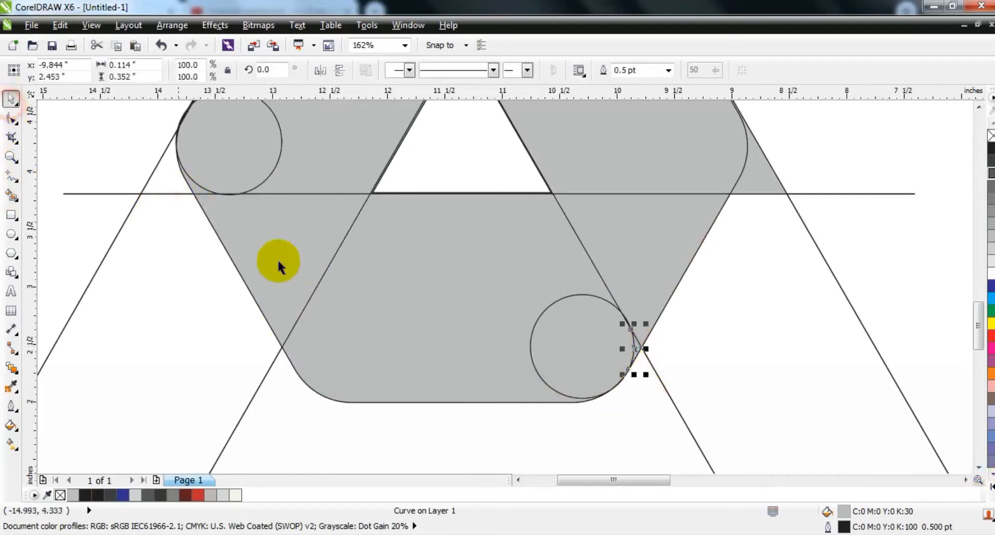
{"action": "key", "text": "F3"}
{"action": "key", "text": "F3"}
{"action": "key", "text": "Escape"}
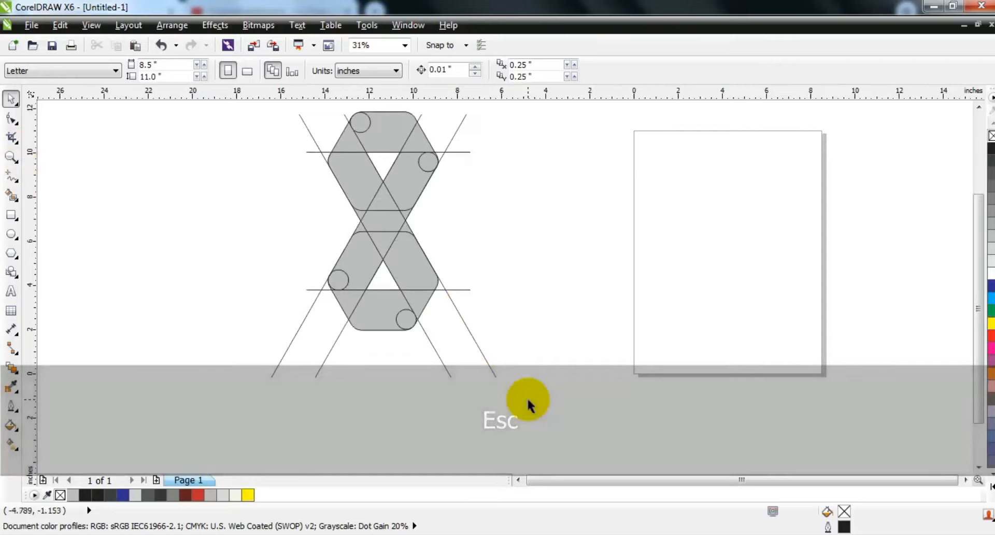
{"action": "left_click_drag", "start_coordinate": [534, 403], "coordinate": [228, 93]}
{"action": "key", "text": "shift+F2"}
{"action": "key", "text": "Escape"}
{"action": "left_click", "coordinate": [591, 163]}
{"action": "key", "text": "Delete"}
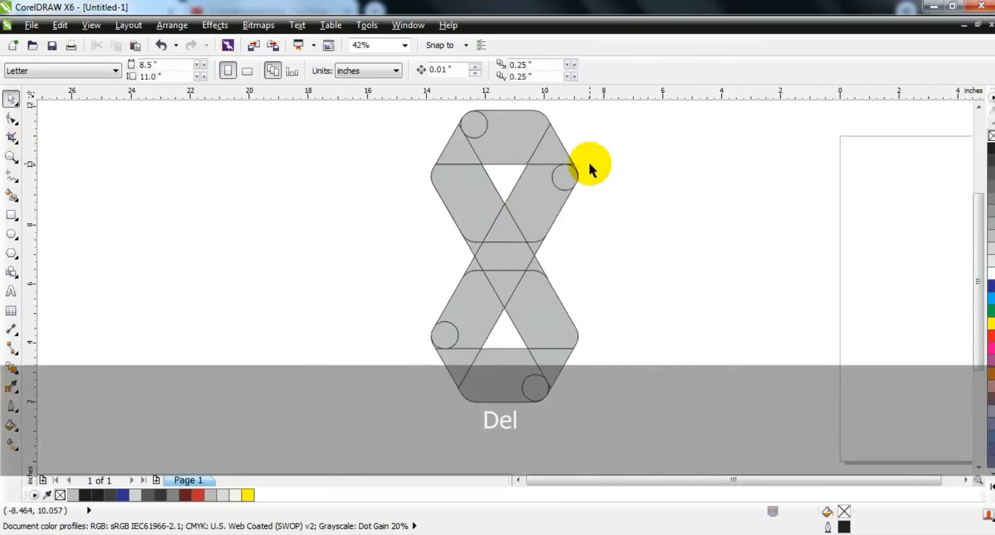
{"action": "key", "text": "Escape"}
- Weld the upper-left circle, the top section and the right-hand triangle of the upper hexagon into one shape
{"action": "scroll", "coordinate": [363, 155], "scroll_direction": "up", "scroll_amount": 4}
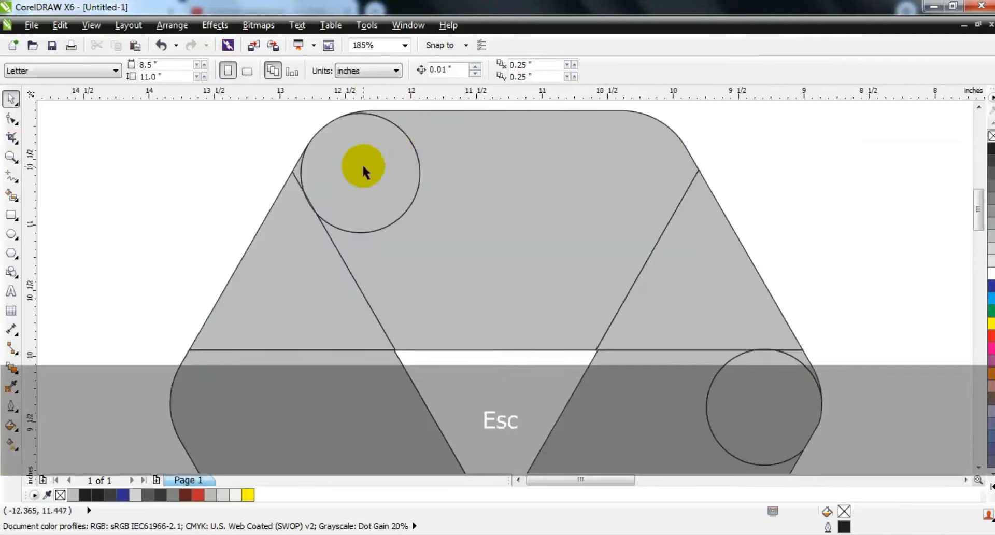
{"action": "left_click", "coordinate": [362, 163]}
{"action": "left_click", "coordinate": [509, 175], "text": "shift"}
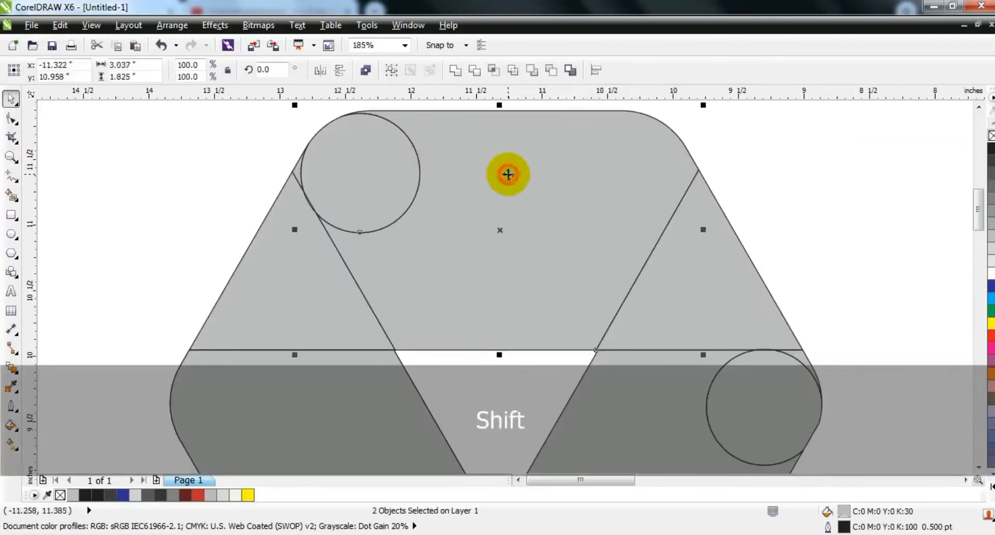
{"action": "left_click", "coordinate": [682, 266], "text": "shift"}
{"action": "left_click", "coordinate": [457, 69]}
{"action": "left_click", "coordinate": [769, 206]}
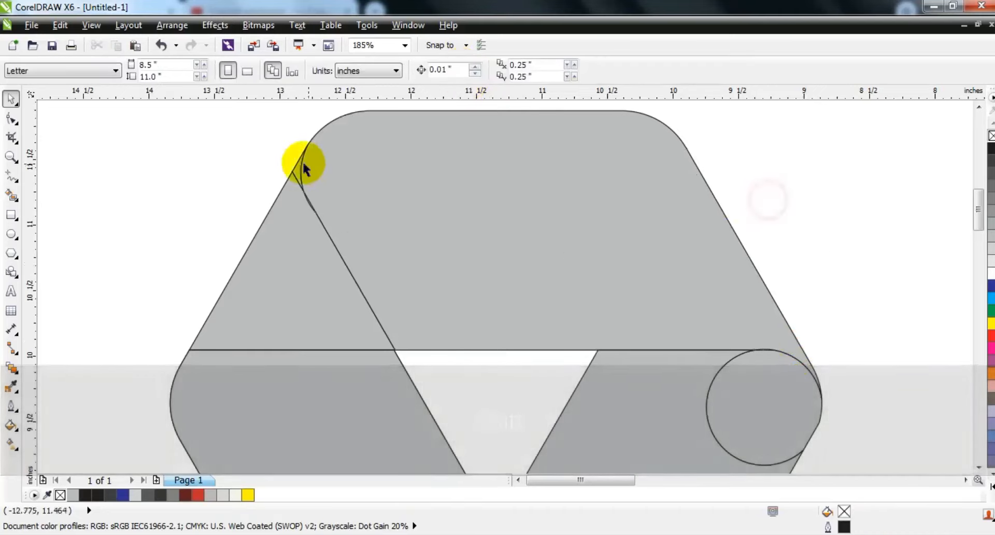
- Weld the small upper-left corner sliver to the left-hand triangle of the upper hexagon, and deselect
{"action": "left_click", "coordinate": [302, 160]}
{"action": "left_click", "coordinate": [306, 233], "text": "shift"}
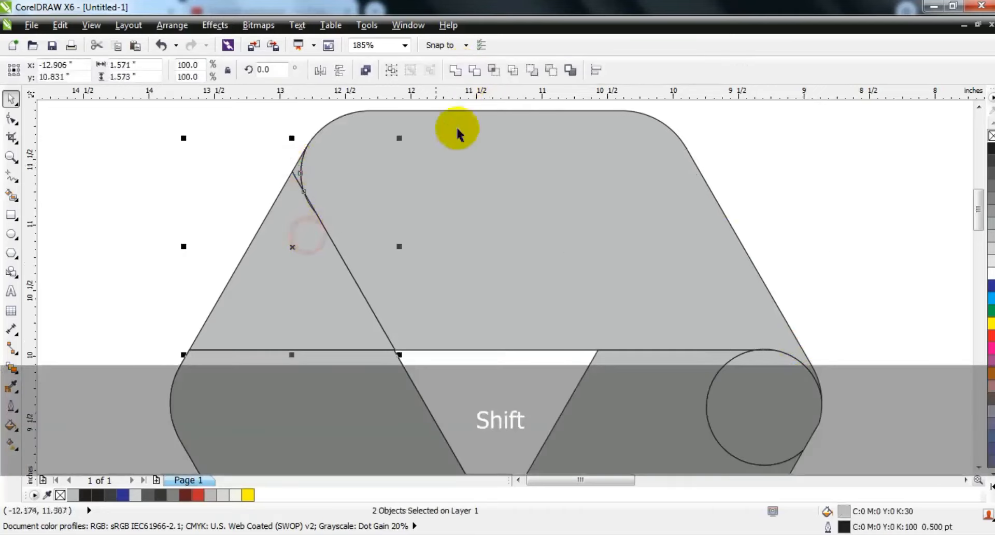
{"action": "left_click", "coordinate": [456, 70]}
{"action": "key", "text": "Escape"}
{"action": "scroll", "coordinate": [231, 249], "scroll_direction": "down", "scroll_amount": 2}
{"action": "key", "text": "F3"}
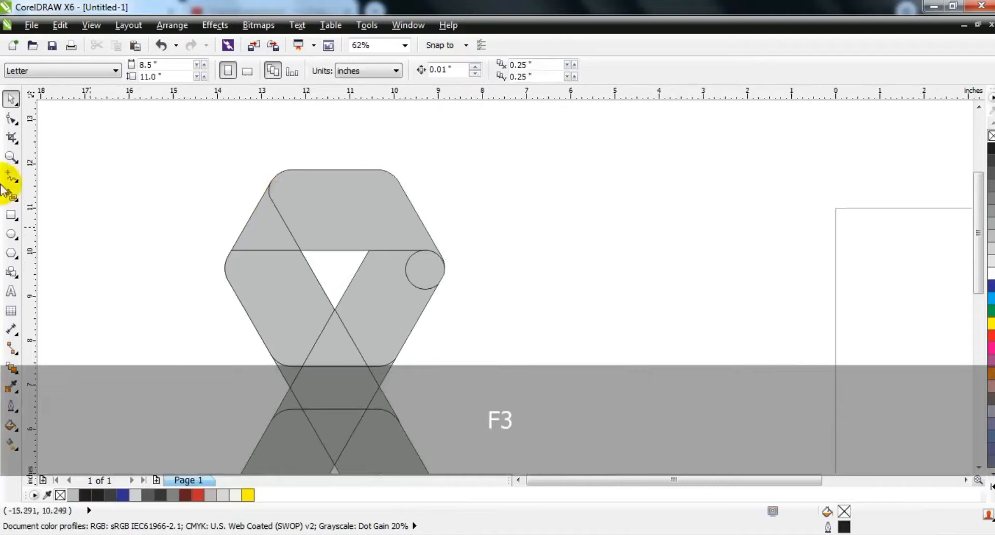
- Weld the left-hand triangle, left section and lower-left corner sliver of the upper hexagon into one band, and deselect
{"action": "left_click", "coordinate": [11, 155]}
{"action": "mouse_move", "coordinate": [193, 213]}
{"action": "left_mouse_down"}
{"action": "mouse_move", "coordinate": [378, 348]}
{"action": "mouse_move", "coordinate": [565, 441]}
{"action": "left_mouse_up"}
{"action": "left_click", "coordinate": [11, 100]}
{"action": "left_click", "coordinate": [285, 127]}
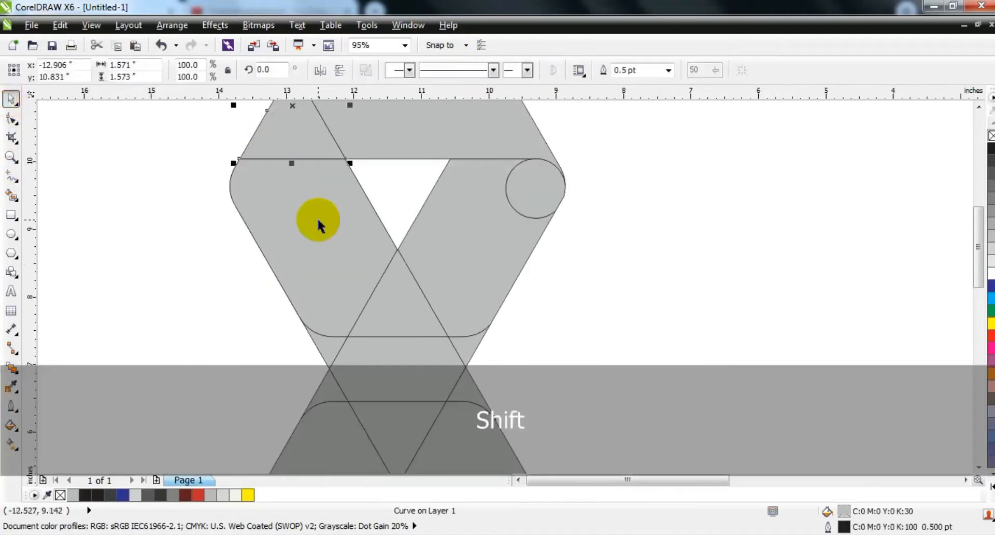
{"action": "left_click", "coordinate": [318, 217], "text": "shift"}
{"action": "left_click", "coordinate": [333, 348], "text": "shift"}
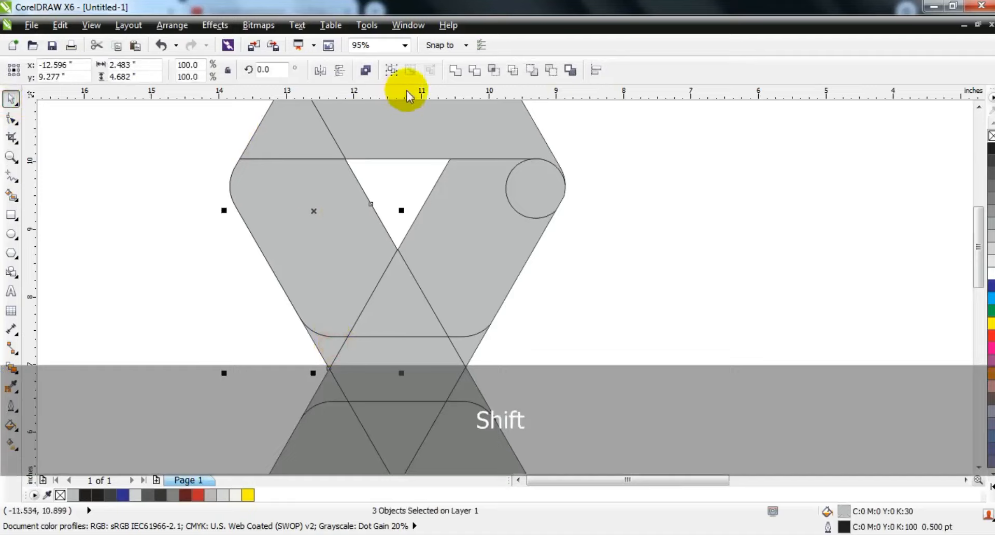
{"action": "left_click", "coordinate": [455, 70]}
{"action": "left_click", "coordinate": [588, 300]}
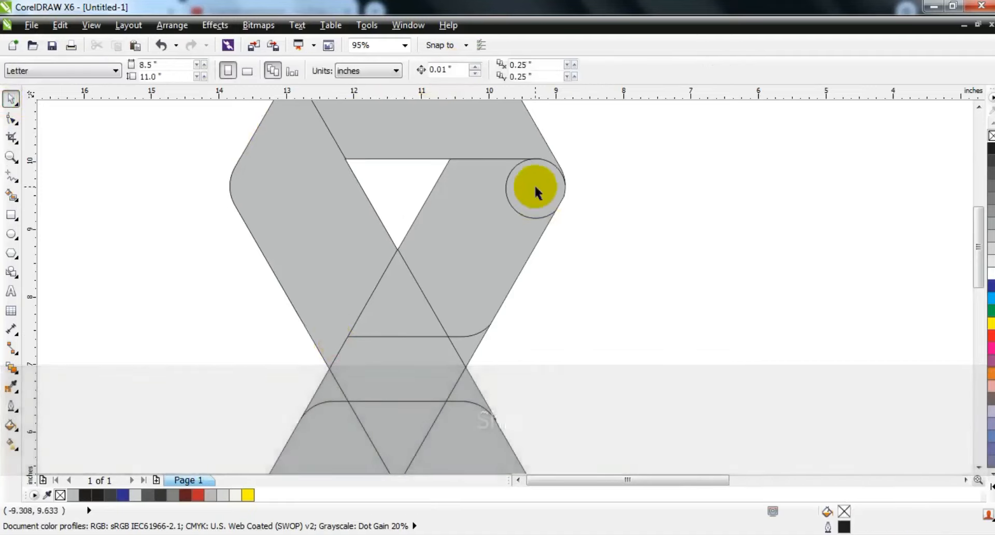
- Weld the upper hexagon's right-hand circle, right section and central crossing pieces with the lower hexagon's left section into one diagonal band
{"action": "left_click", "coordinate": [536, 188]}
{"action": "left_click", "coordinate": [488, 272], "text": "shift"}
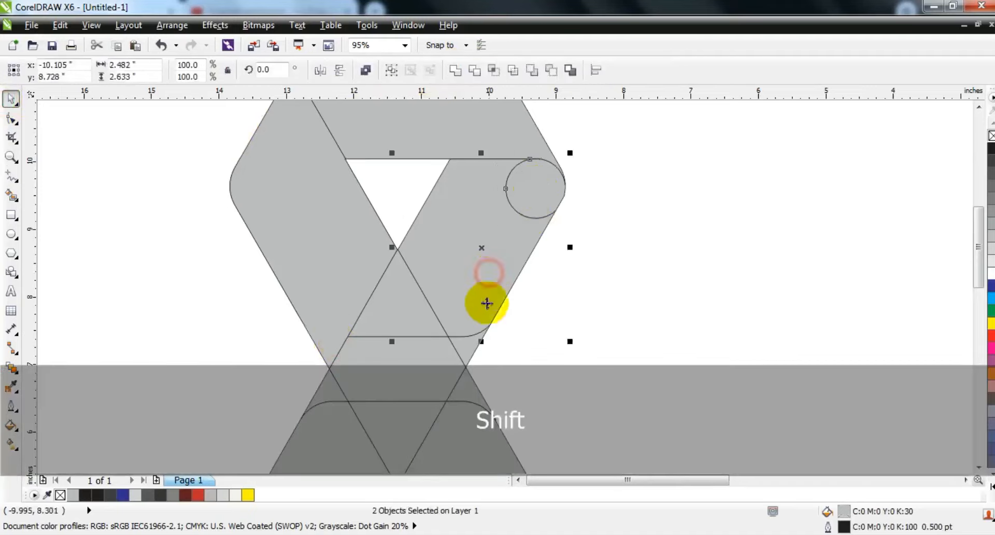
{"action": "left_click", "coordinate": [472, 338], "text": "shift"}
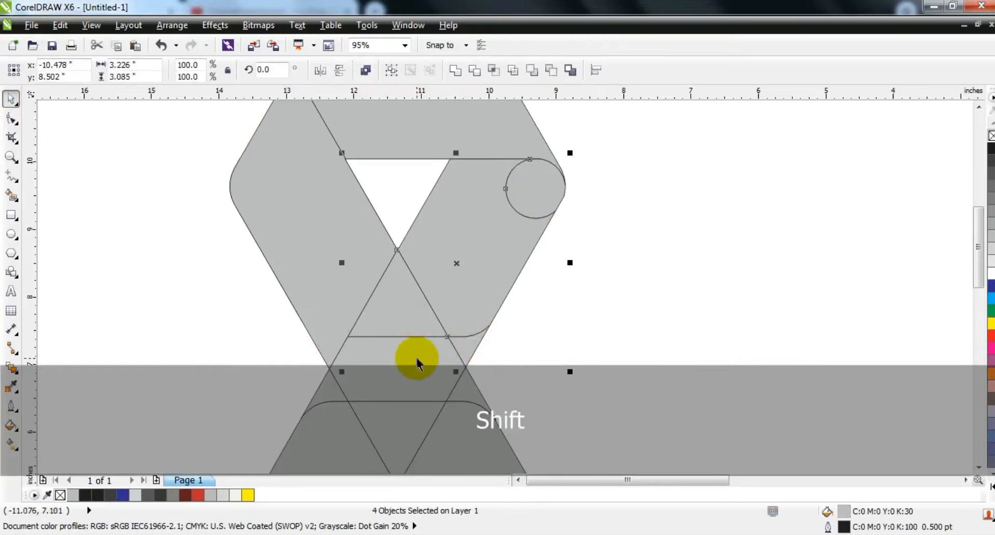
{"action": "left_click", "coordinate": [325, 391], "text": "shift"}
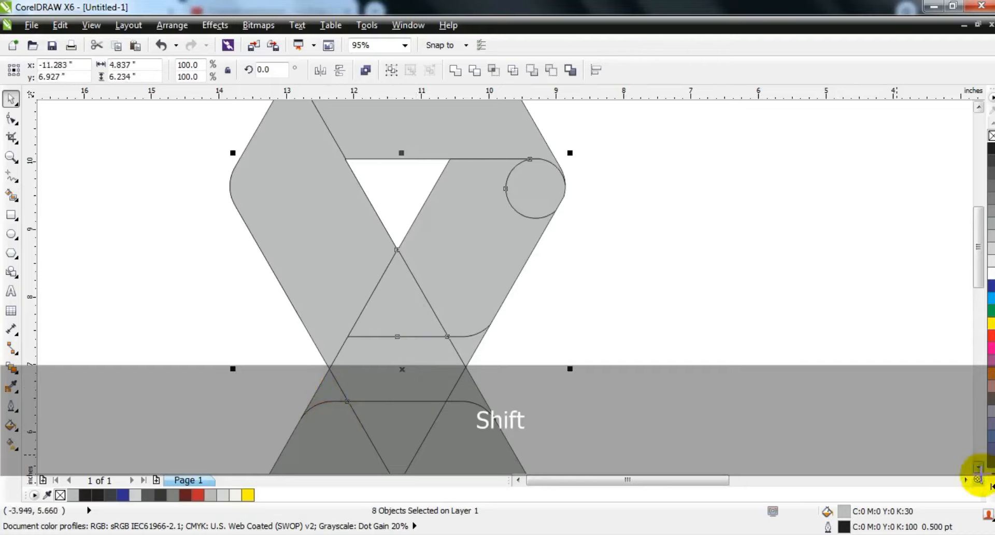
{"action": "left_click", "coordinate": [979, 469]}
{"action": "left_click", "coordinate": [979, 468]}
{"action": "left_click", "coordinate": [978, 468]}
{"action": "left_click", "coordinate": [979, 468]}
{"action": "left_click", "coordinate": [978, 468]}
{"action": "left_click", "coordinate": [461, 77]}
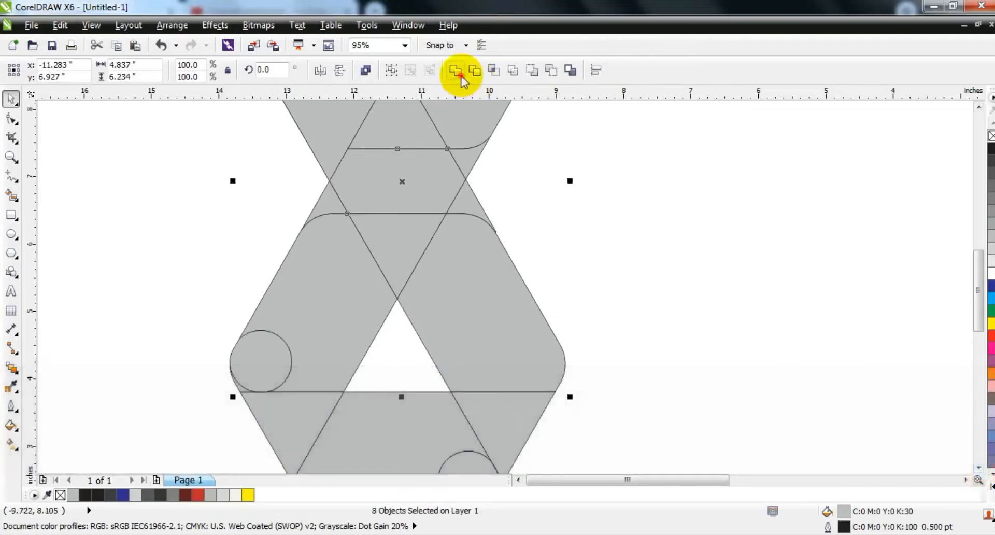
- Weld the lower hexagon's left-hand circle to the long diagonal band, and deselect
{"action": "left_click", "coordinate": [259, 354], "text": "shift"}
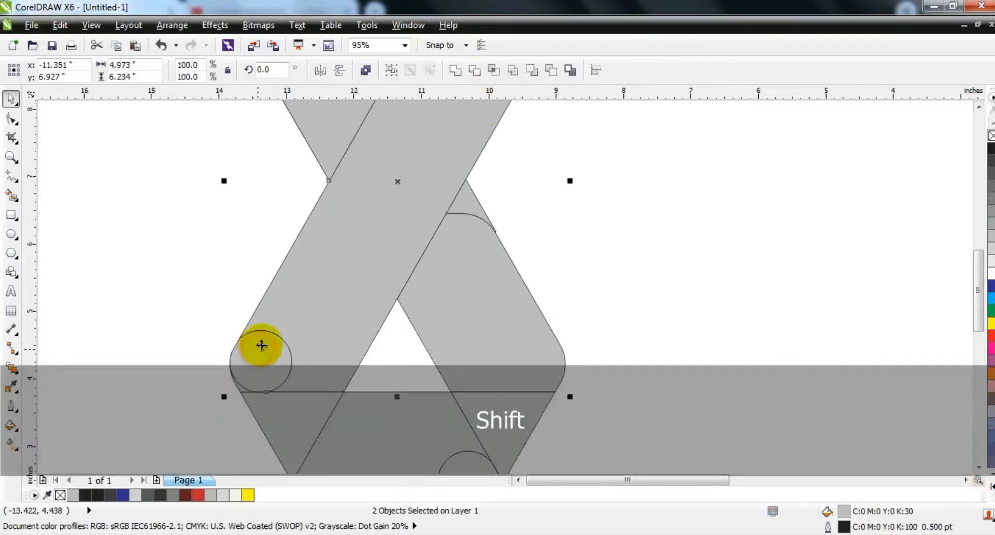
{"action": "left_click", "coordinate": [456, 70]}
{"action": "left_click", "coordinate": [188, 372]}
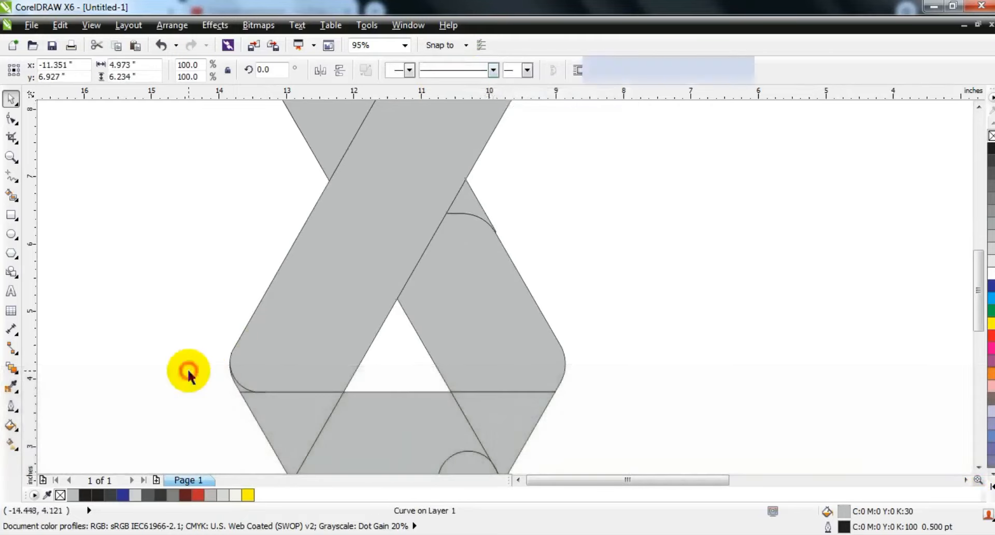
- Weld the left corner sliver, lower-left triangle, bottom section and lower-right circle of the lower hexagon into one bottom band
{"action": "key", "text": "F3"}
{"action": "left_click", "coordinate": [10, 157]}
{"action": "left_click_drag", "start_coordinate": [202, 238], "coordinate": [518, 404]}
{"action": "left_click", "coordinate": [11, 99]}
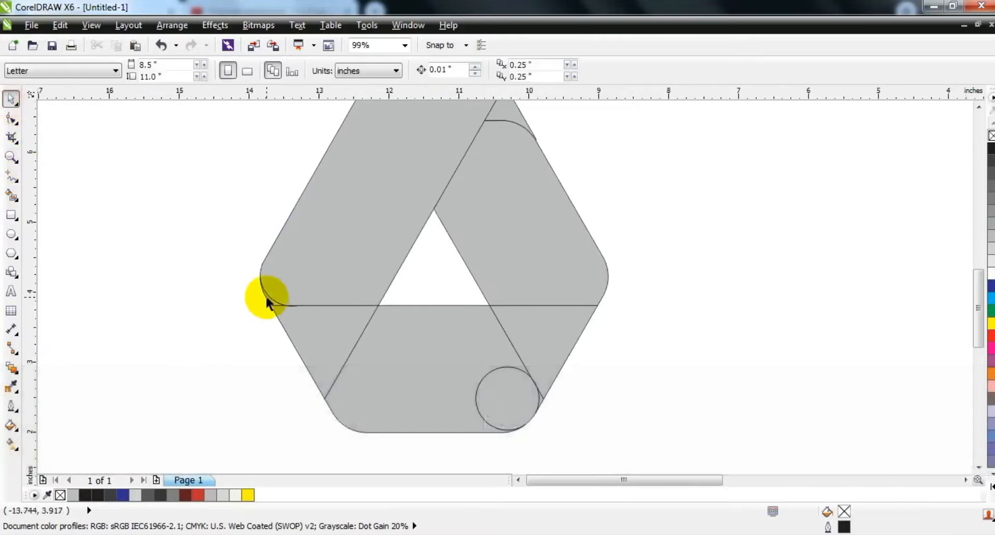
{"action": "left_click", "coordinate": [271, 298]}
{"action": "left_click", "coordinate": [309, 330], "text": "shift"}
{"action": "left_click", "coordinate": [511, 401], "text": "shift"}
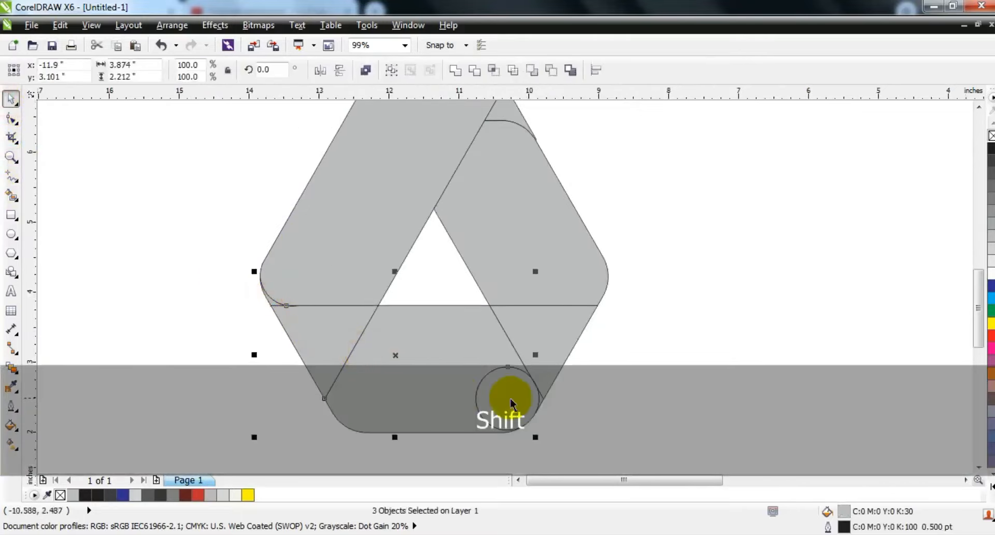
{"action": "left_click", "coordinate": [511, 400], "text": "shift"}
{"action": "left_click", "coordinate": [455, 70]}
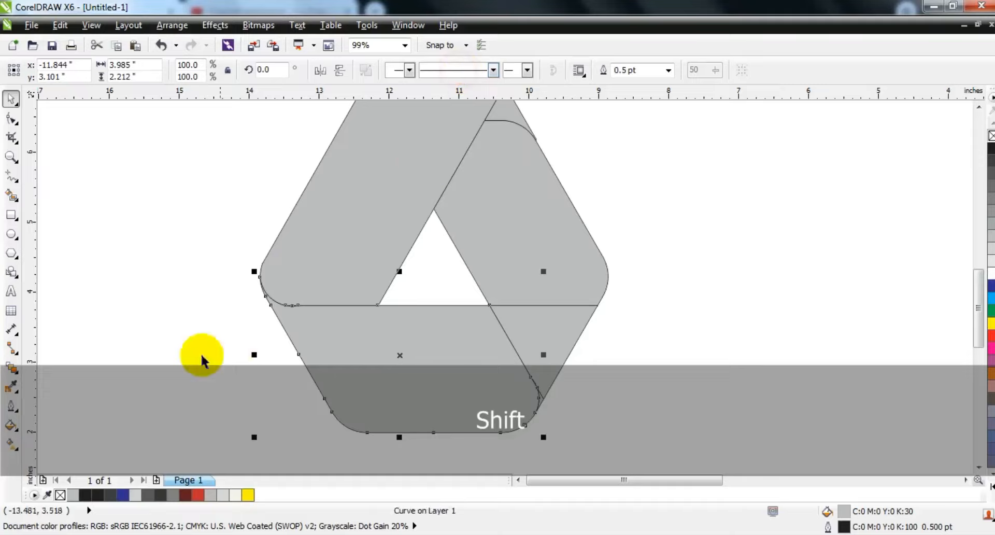
- Weld the small lower-right corner sliver to the right-hand triangle of the lower hexagon, and deselect
{"action": "scroll", "coordinate": [201, 353], "scroll_direction": "down", "scroll_amount": 1}
{"action": "left_click", "coordinate": [536, 355]}
{"action": "left_click", "coordinate": [557, 311], "text": "shift"}
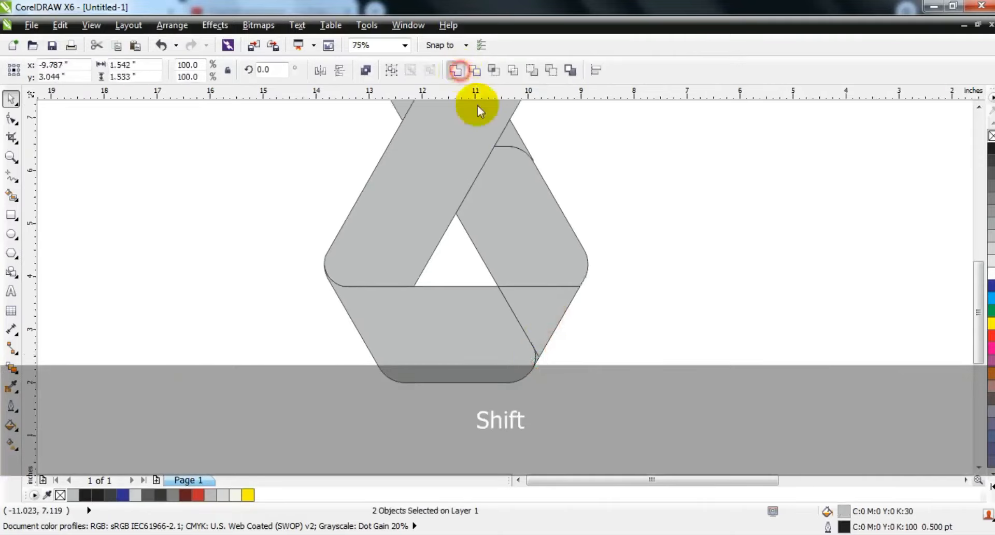
{"action": "left_click", "coordinate": [732, 349]}
{"action": "key", "text": "F3"}
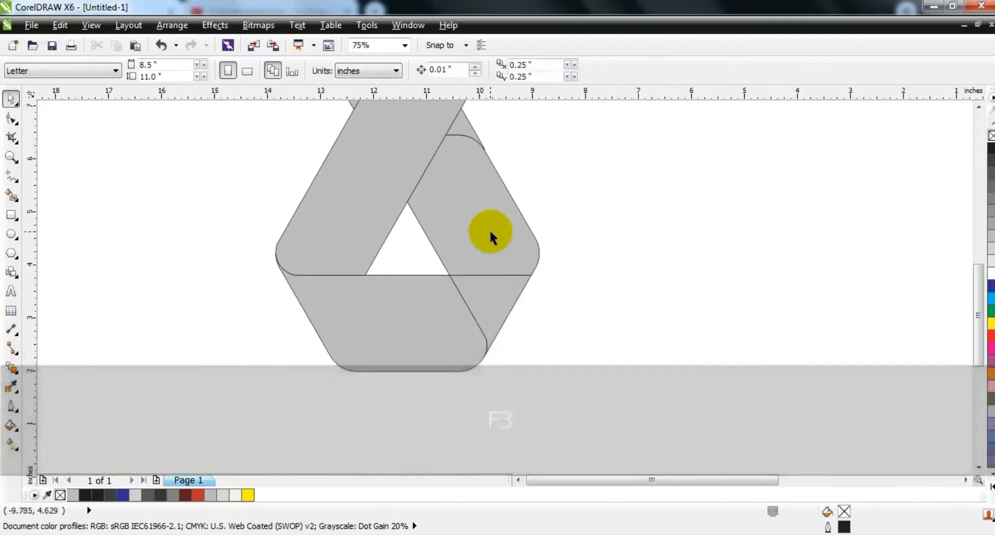
- Weld the lower hexagon's right section, its upper corner sliver and the right-hand triangle into one band, and deselect
{"action": "left_click", "coordinate": [489, 229]}
{"action": "left_click", "coordinate": [467, 130], "text": "shift"}
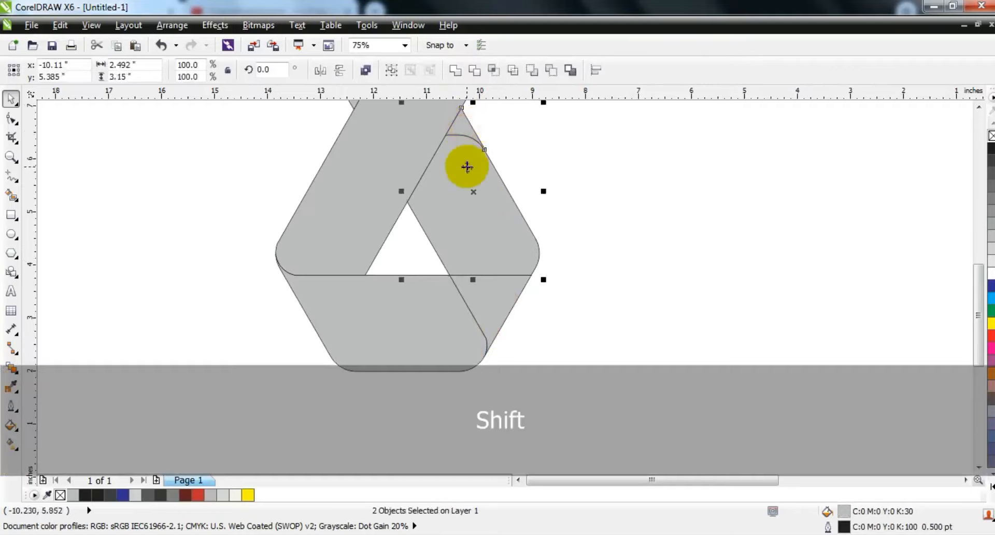
{"action": "left_click", "coordinate": [664, 273]}
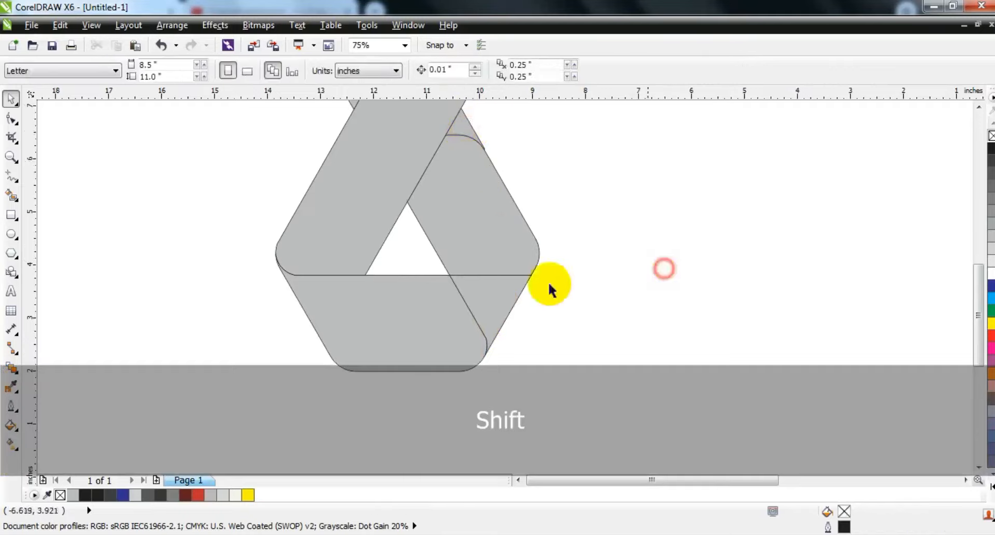
{"action": "left_click", "coordinate": [469, 291]}
{"action": "left_click", "coordinate": [490, 231], "text": "shift"}
{"action": "left_click", "coordinate": [618, 273]}
{"action": "key", "text": "F3"}
{"action": "key", "text": "Escape"}
- Move the five finished ribbon bands together straight left, clear of the leftover gray piece, and delete that piece
{"action": "left_click_drag", "start_coordinate": [675, 360], "coordinate": [430, 114]}
{"action": "key", "text": "shift+F2"}
{"action": "key", "text": "Escape"}
{"action": "left_click", "coordinate": [560, 223], "text": "shift"}
{"action": "left_click", "coordinate": [509, 140], "text": "shift"}
{"action": "left_click", "coordinate": [469, 207], "text": "shift"}
{"action": "left_click", "coordinate": [538, 333], "text": "shift"}
{"action": "left_click", "coordinate": [500, 436], "text": "shift"}
{"action": "left_click_drag", "start_coordinate": [506, 289], "coordinate": [245, 287]}
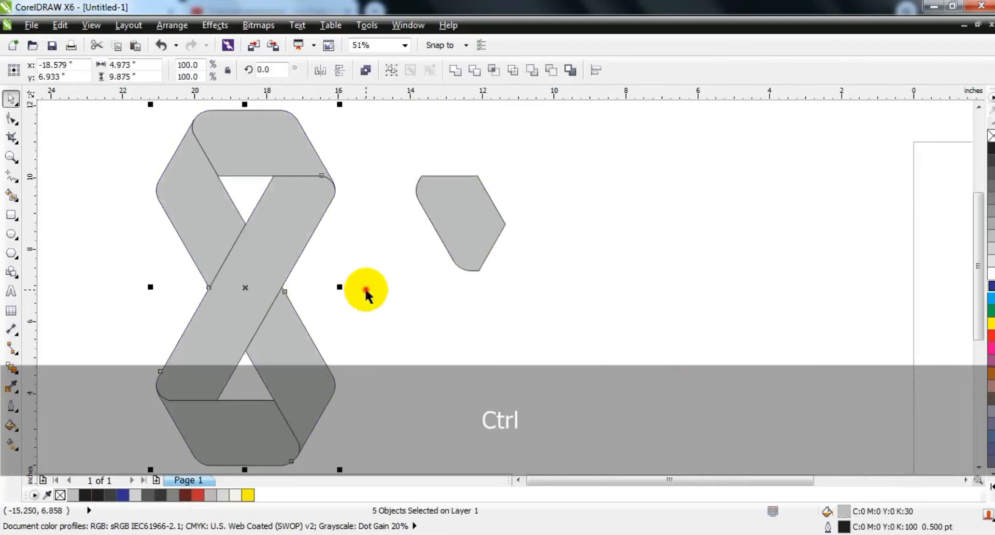
{"action": "left_click", "coordinate": [461, 223]}
{"action": "key", "text": "Delete"}
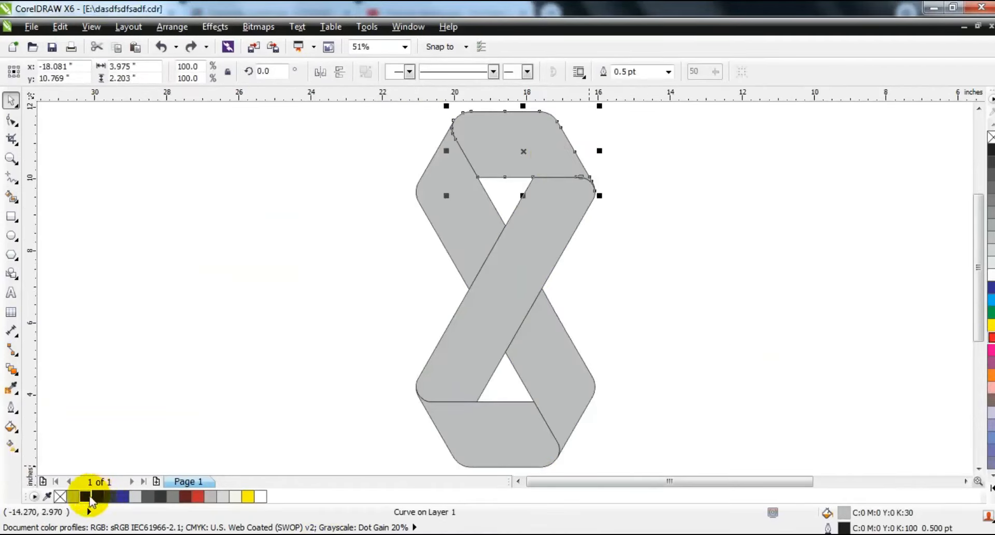
- Fill the top band black and give it a horizontal linear fountain fill from black at its left to light gray
{"action": "left_click", "coordinate": [87, 498]}
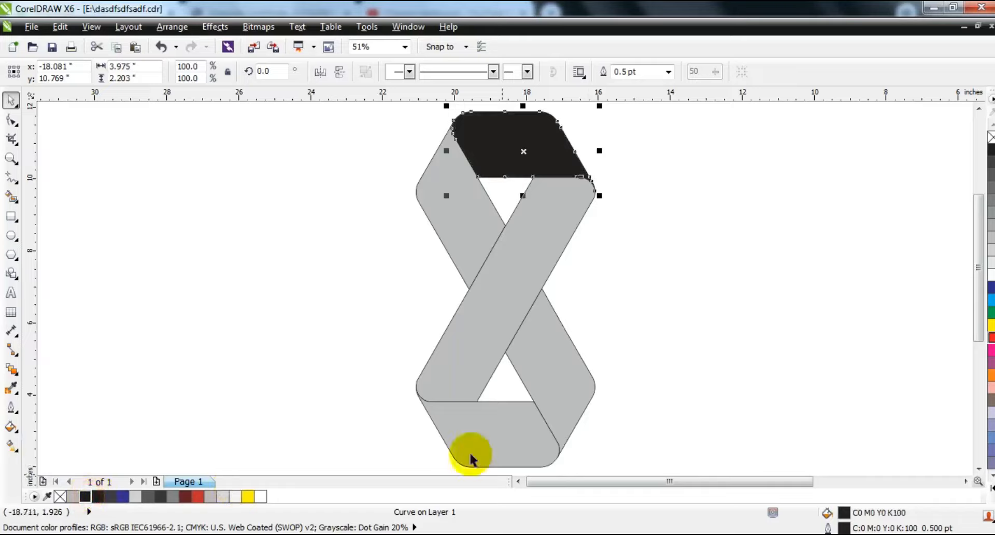
{"action": "left_click", "coordinate": [11, 444]}
{"action": "left_click_drag", "start_coordinate": [529, 147], "coordinate": [528, 148]}
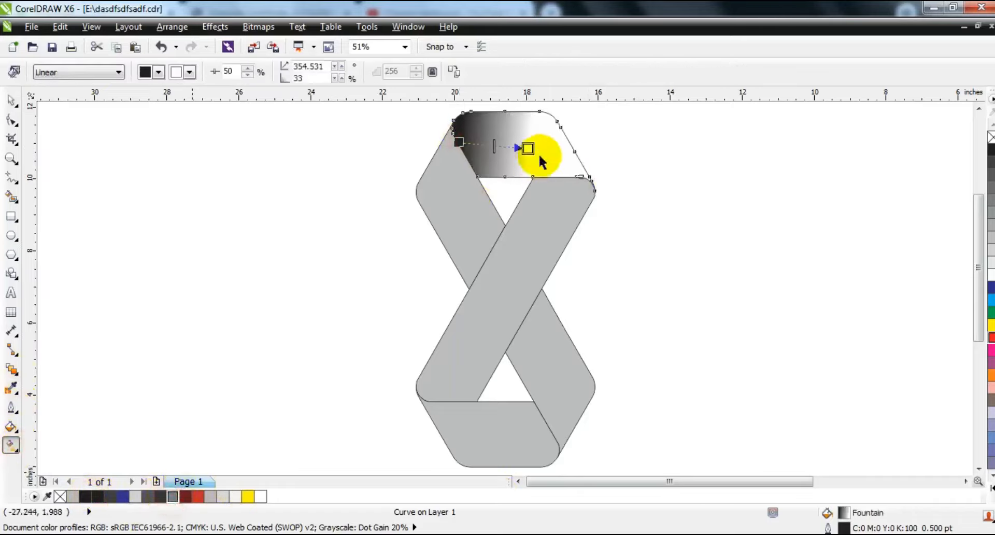
{"action": "left_click_drag", "start_coordinate": [531, 151], "coordinate": [523, 144]}
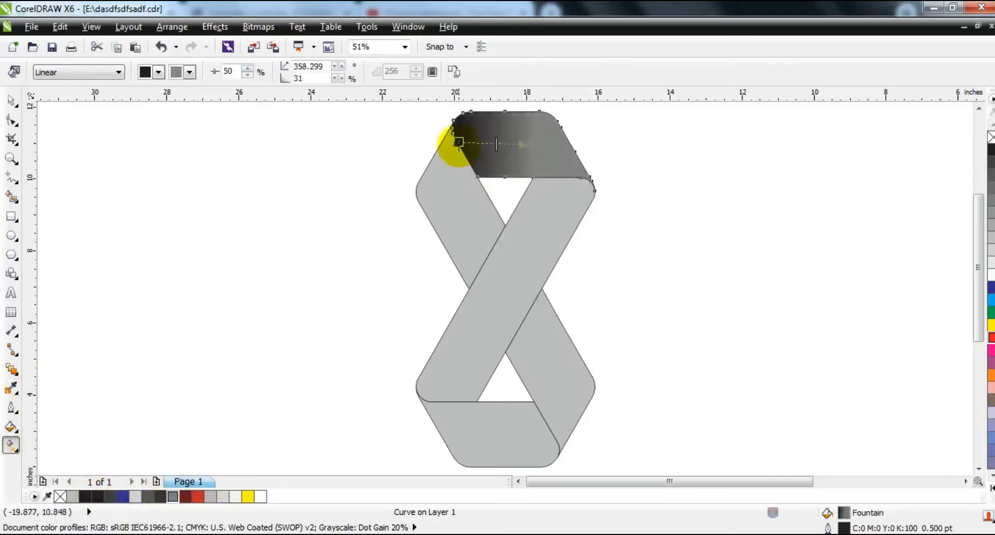
{"action": "left_click_drag", "start_coordinate": [211, 496], "coordinate": [530, 146]}
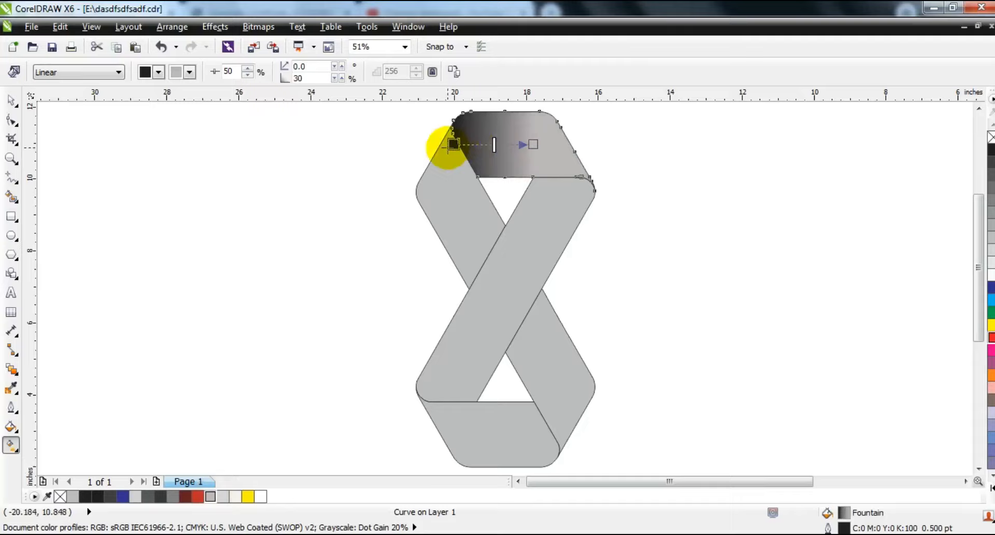
- Stretch the top band's gradient, placing its black end just outside the left edge and its gray end farther right
{"action": "left_click_drag", "start_coordinate": [429, 139], "coordinate": [429, 141]}
{"action": "left_click_drag", "start_coordinate": [538, 144], "coordinate": [544, 143]}
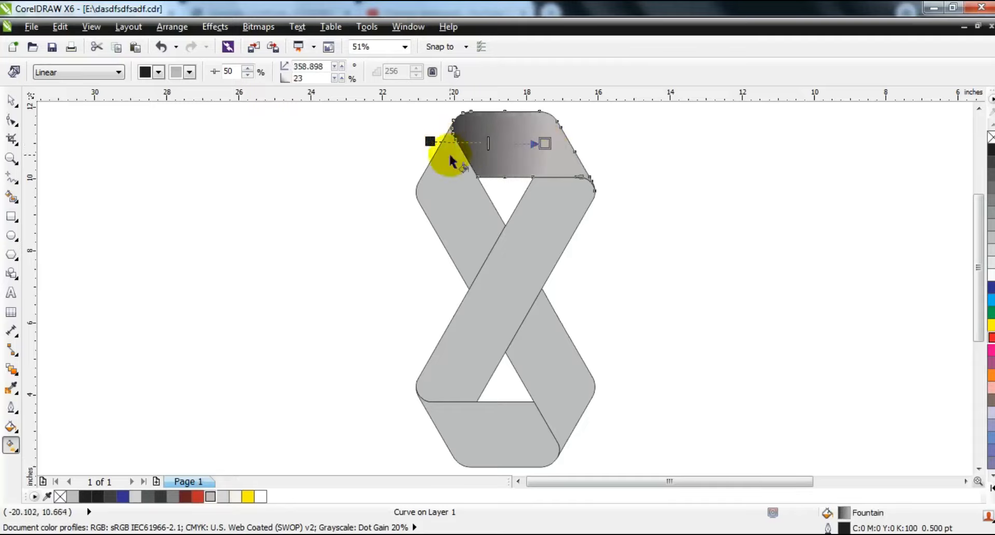
{"action": "left_click_drag", "start_coordinate": [444, 139], "coordinate": [447, 140]}
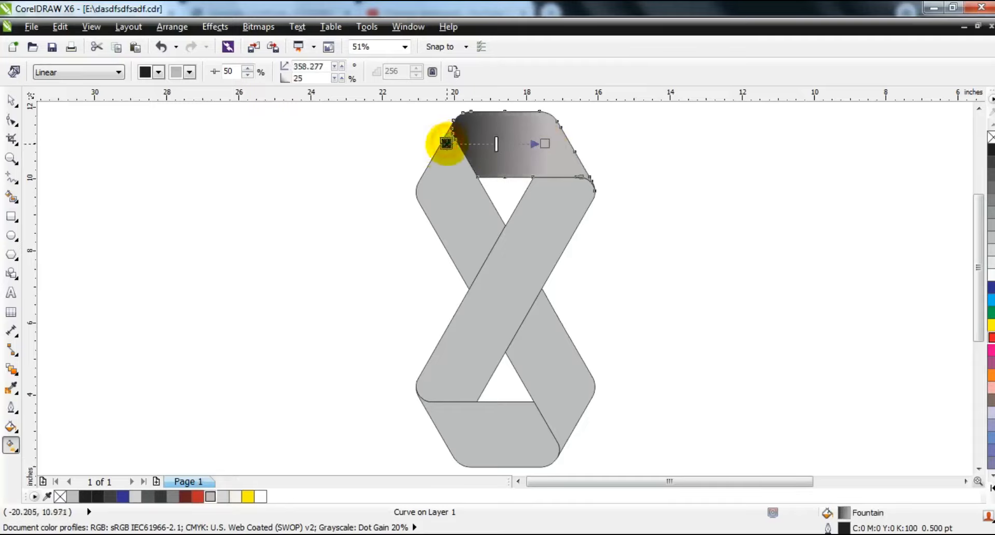
- Fill the bottom band black and give it a linear fountain fill from black at its right to light gray at its left
{"action": "left_click", "coordinate": [12, 99]}
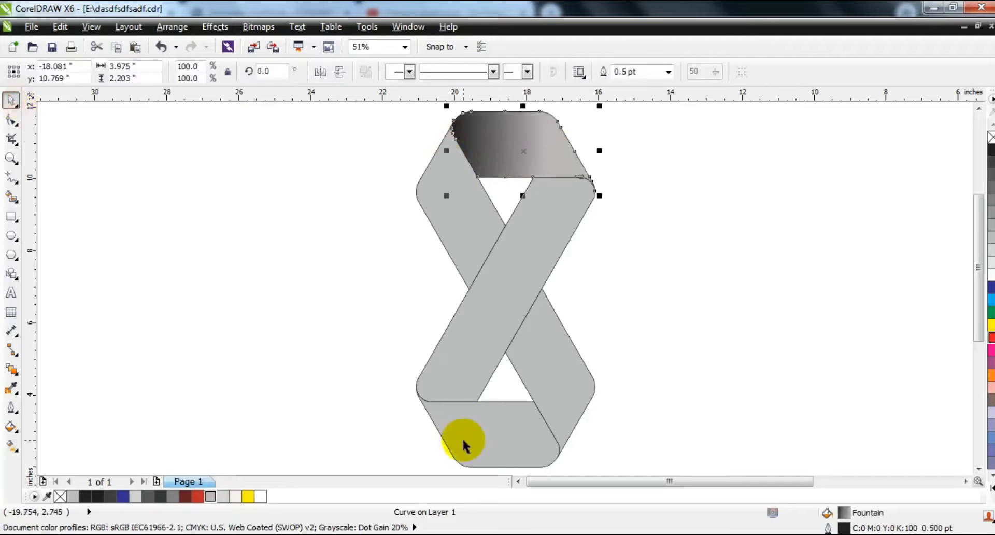
{"action": "left_click", "coordinate": [462, 438]}
{"action": "left_click", "coordinate": [100, 498]}
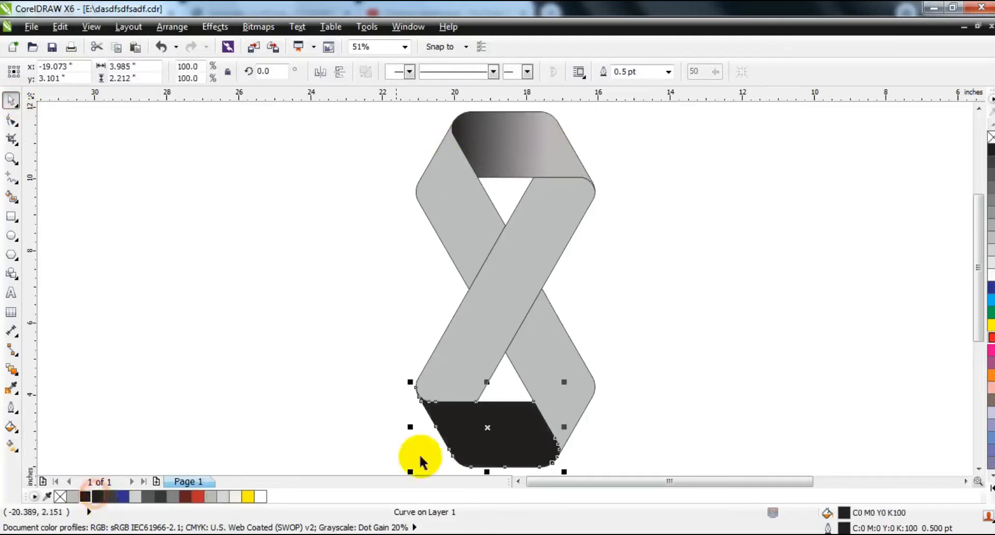
{"action": "left_click", "coordinate": [11, 445]}
{"action": "left_click_drag", "start_coordinate": [554, 441], "coordinate": [468, 440]}
{"action": "left_click_drag", "start_coordinate": [468, 440], "coordinate": [461, 437]}
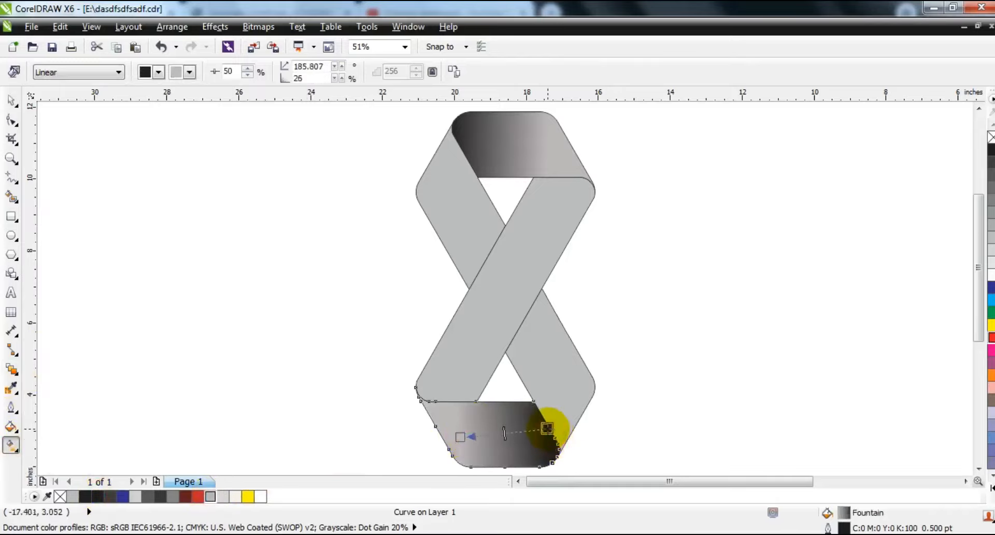
- Fill the long diagonal band with the C100 M100 Y100 K100 black from the default palette
{"action": "left_click", "coordinate": [11, 100]}
{"action": "left_click", "coordinate": [292, 227]}
{"action": "left_click", "coordinate": [555, 234]}
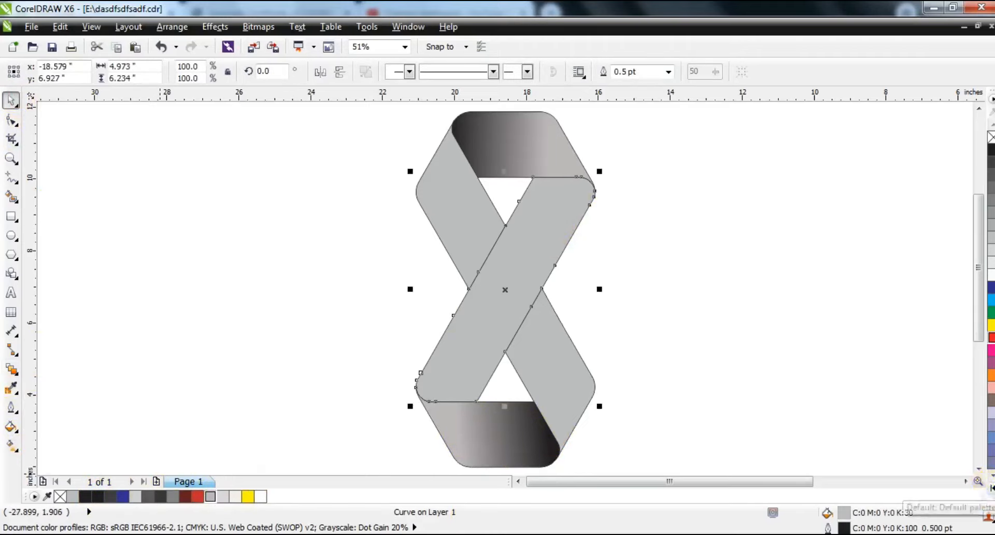
{"action": "left_click", "coordinate": [991, 487]}
{"action": "left_click", "coordinate": [989, 139]}
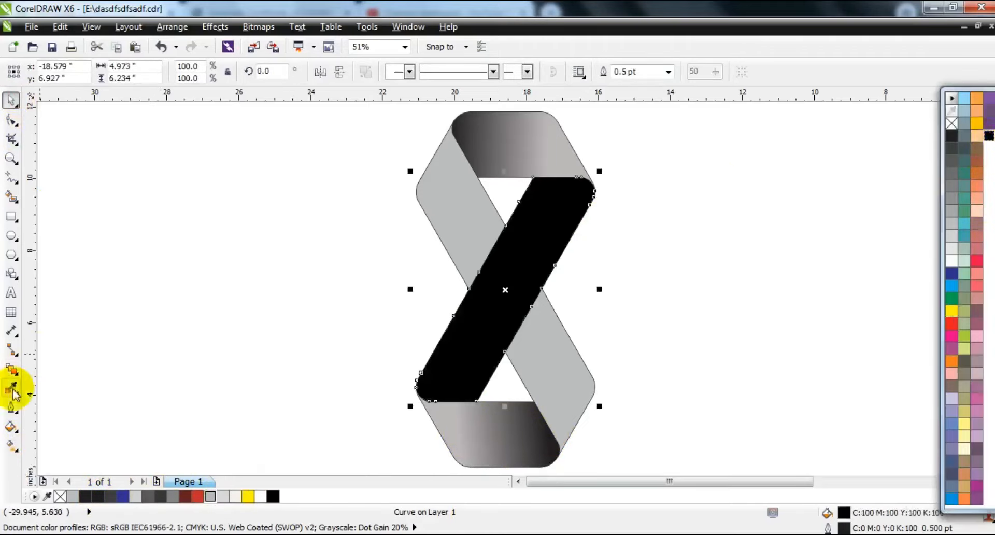
- Apply a linear fountain fill along the diagonal band, with black at both ends and two red stops in between
{"action": "left_click", "coordinate": [11, 444]}
{"action": "left_click", "coordinate": [535, 249]}
{"action": "left_click_drag", "start_coordinate": [446, 386], "coordinate": [447, 386]}
{"action": "left_click_drag", "start_coordinate": [273, 496], "coordinate": [438, 384]}
{"action": "left_click_drag", "start_coordinate": [202, 502], "coordinate": [525, 234]}
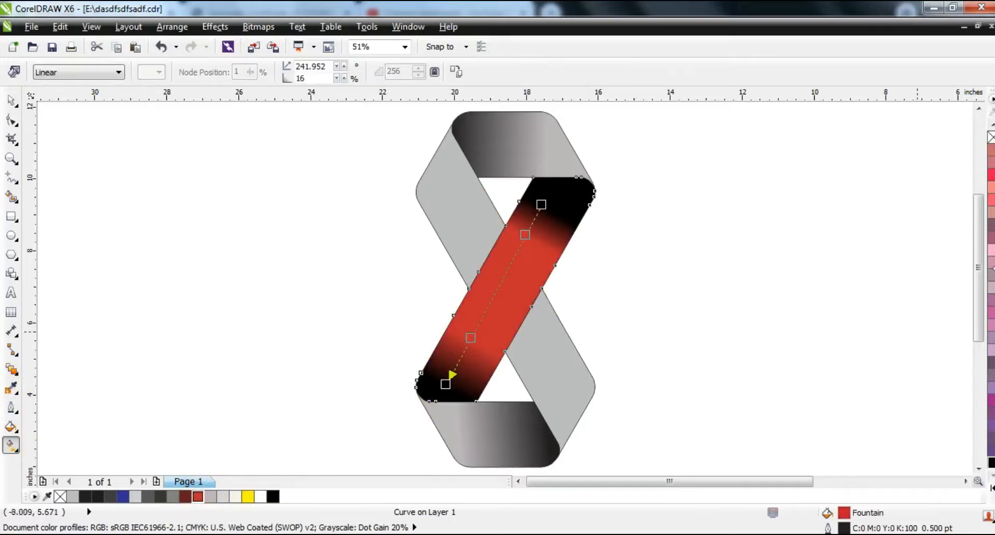
- Add a brighter red stop mid-gradient on the diagonal band, and reposition the black ends beyond its edges and the red stops
{"action": "left_click", "coordinate": [988, 489]}
{"action": "left_click_drag", "start_coordinate": [951, 323], "coordinate": [561, 315]}
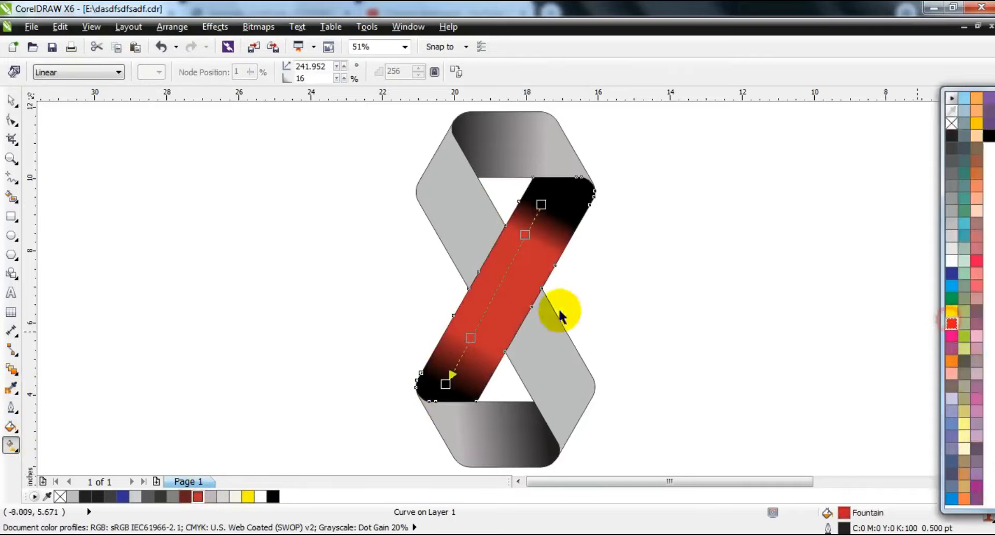
{"action": "left_click_drag", "start_coordinate": [445, 384], "coordinate": [422, 418]}
{"action": "left_click_drag", "start_coordinate": [541, 204], "coordinate": [572, 163]}
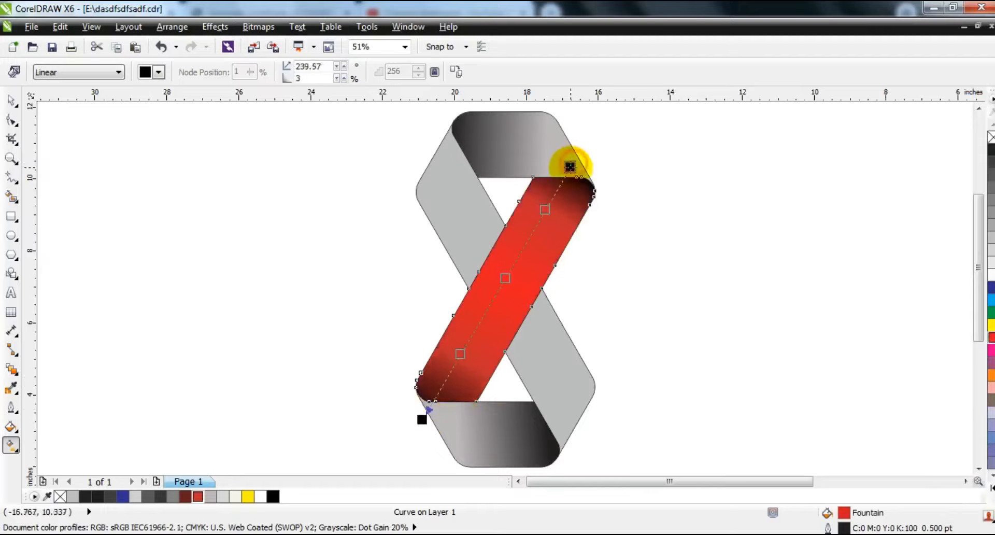
{"action": "left_click_drag", "start_coordinate": [422, 419], "coordinate": [430, 411]}
{"action": "left_click_drag", "start_coordinate": [476, 326], "coordinate": [512, 291]}
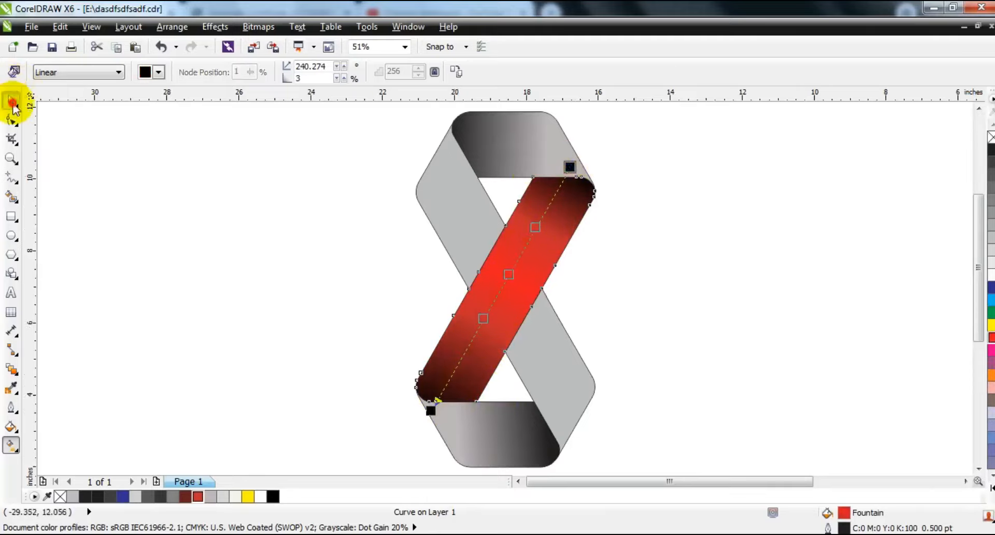
- Fill the upper-left band with R54 G54 B54 and give it a linear fountain fill from dark at the crossing to light gray outward
{"action": "left_click", "coordinate": [13, 102]}
{"action": "left_click", "coordinate": [446, 231]}
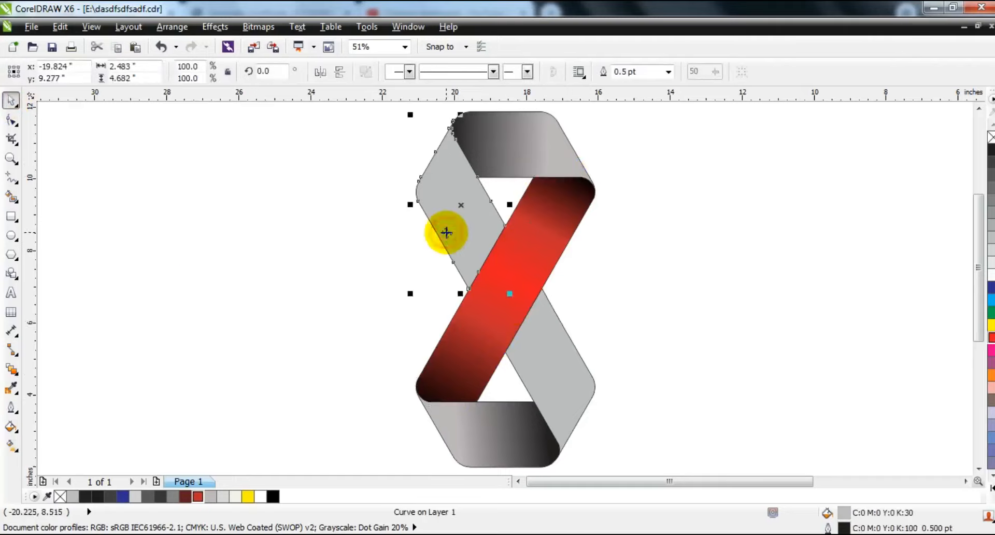
{"action": "left_click", "coordinate": [159, 498]}
{"action": "left_click", "coordinate": [12, 445]}
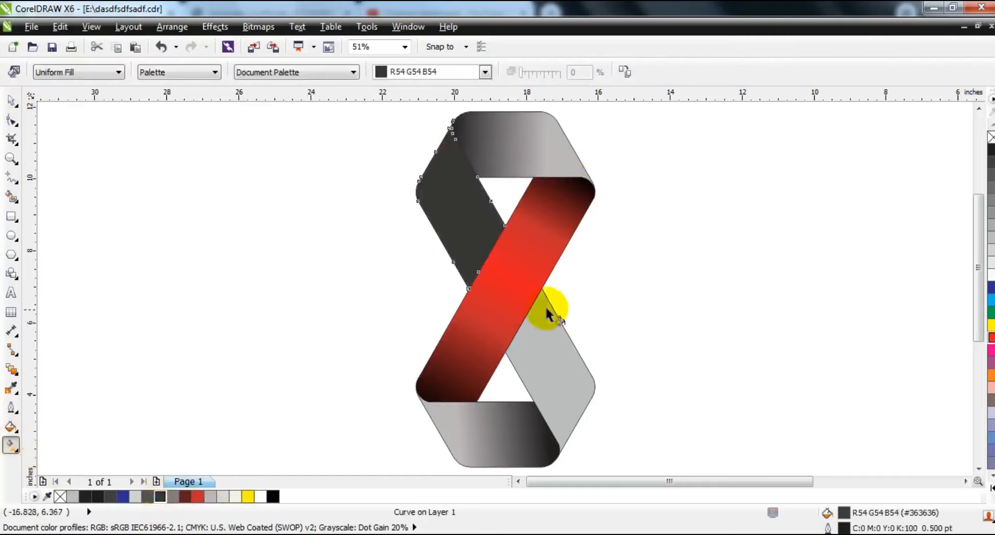
{"action": "left_click_drag", "start_coordinate": [460, 204], "coordinate": [451, 189]}
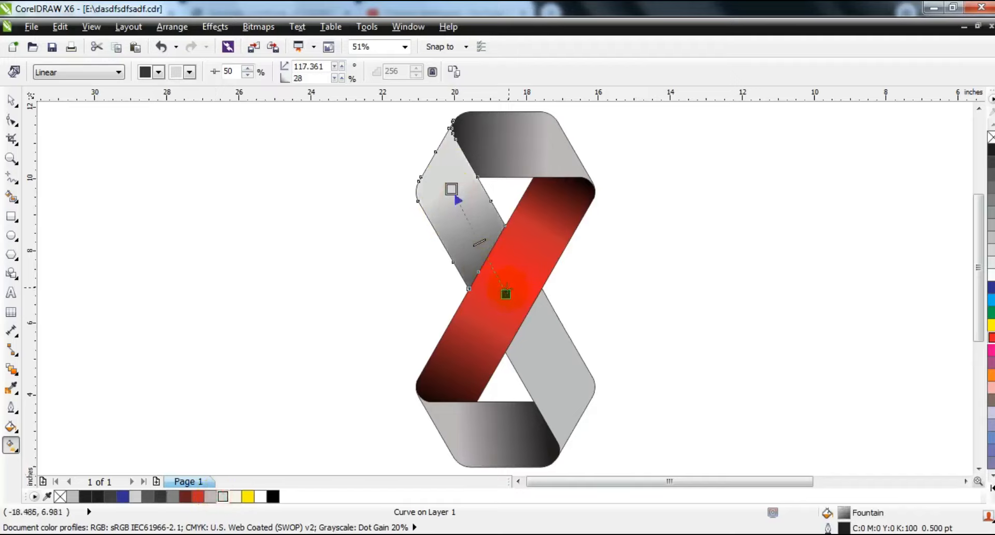
- Fill the lower-right band dark gray and give it a linear fountain fill from dark at the crossing to light gray at its outer end
{"action": "left_click", "coordinate": [540, 340]}
{"action": "left_click", "coordinate": [154, 497]}
{"action": "left_click_drag", "start_coordinate": [500, 292], "coordinate": [543, 383]}
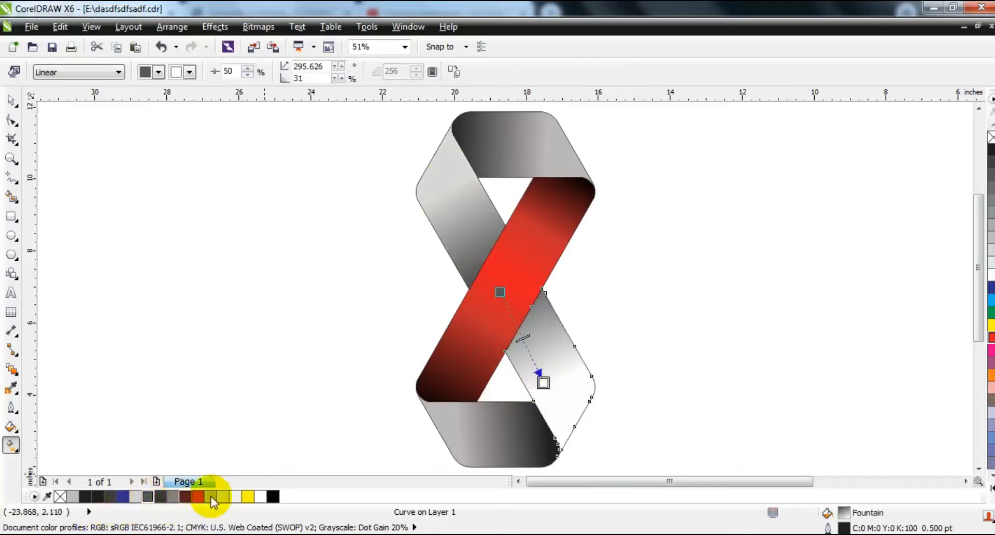
{"action": "left_click_drag", "start_coordinate": [212, 499], "coordinate": [544, 382]}
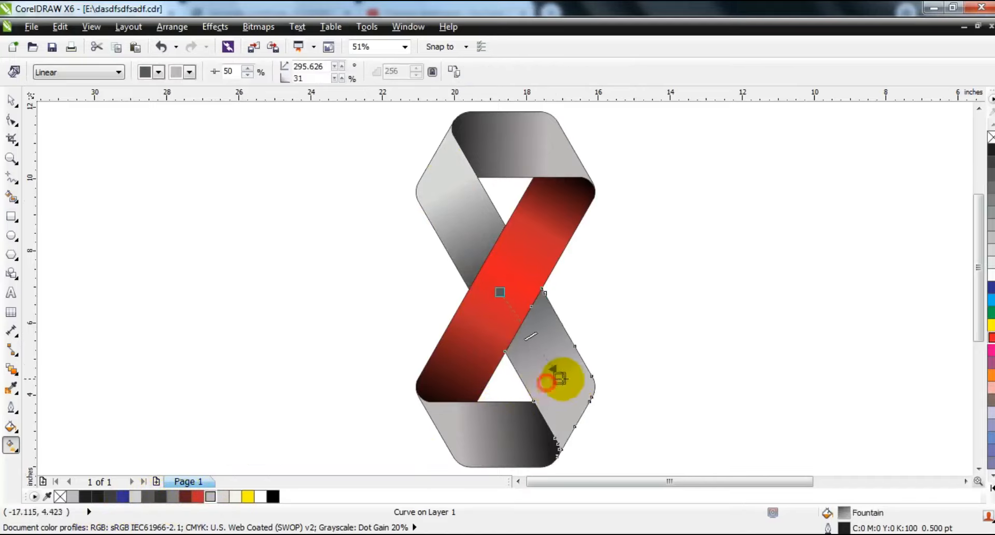
- Remove the outlines from all five bands of the ribbon logo
{"action": "left_click", "coordinate": [11, 101]}
{"action": "left_click", "coordinate": [207, 289]}
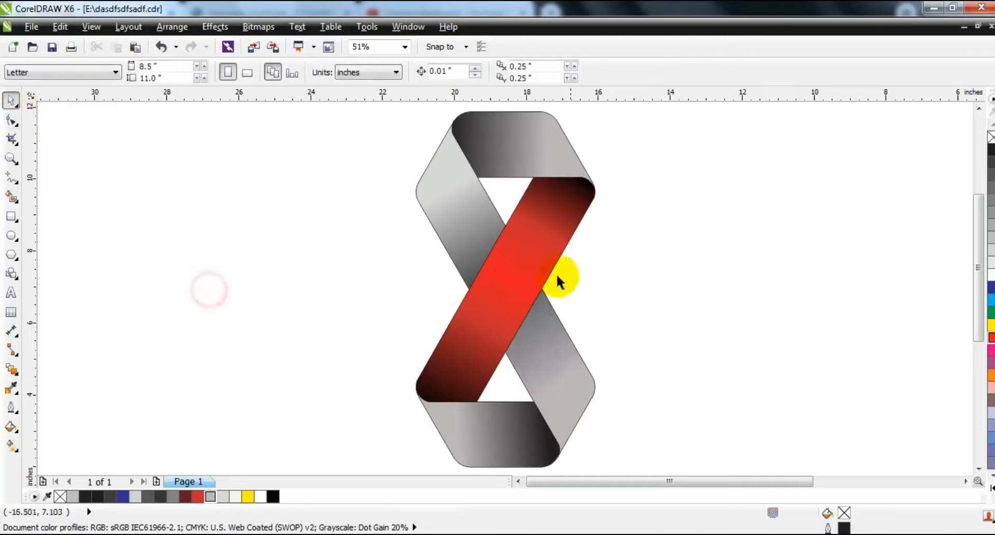
{"action": "key", "text": "F3"}
{"action": "left_click_drag", "start_coordinate": [603, 414], "coordinate": [422, 166]}
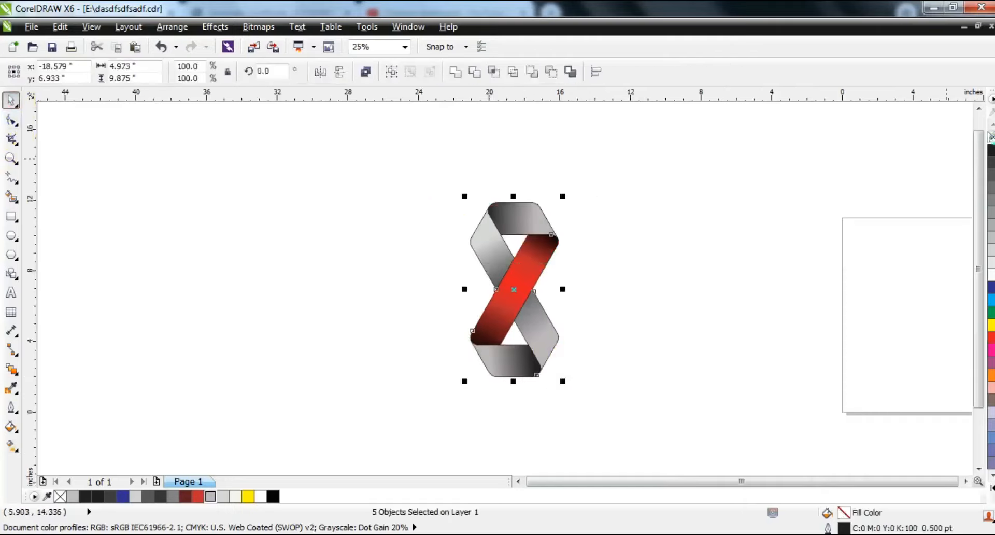
{"action": "left_click", "coordinate": [761, 220]}
{"action": "left_click", "coordinate": [11, 158]}
{"action": "left_click_drag", "start_coordinate": [368, 159], "coordinate": [644, 404]}
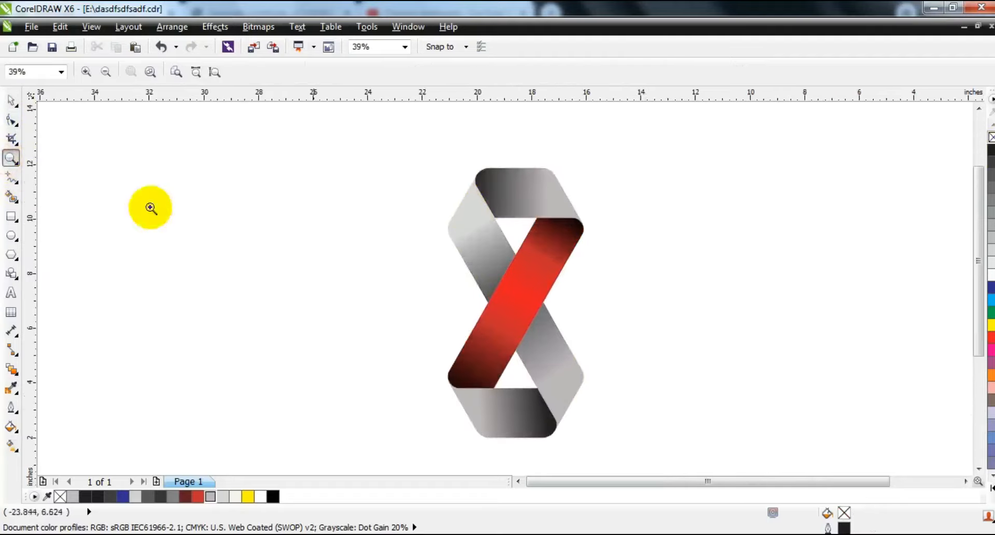